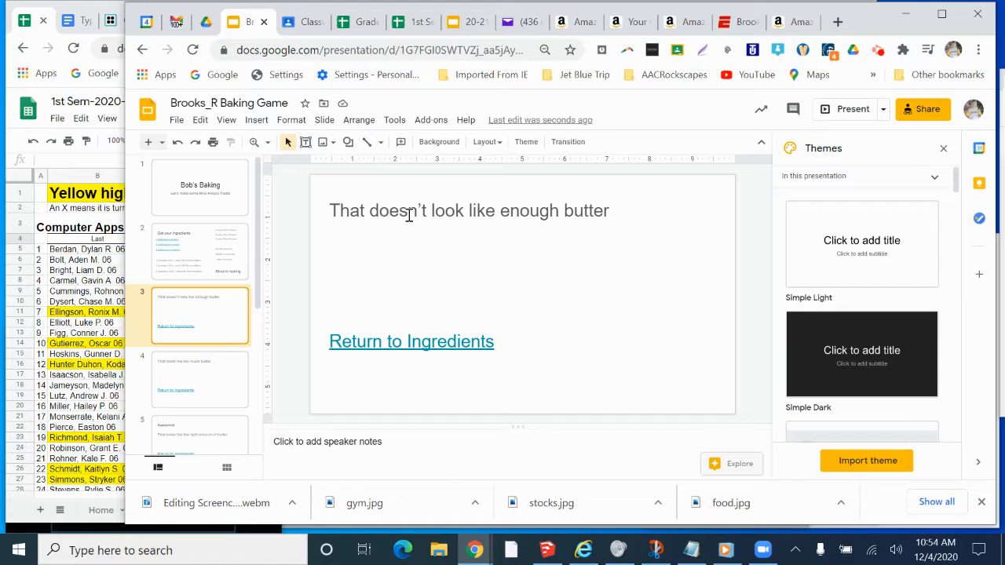
Test the return link on the not-enough-butter slide, and follow the 5 tablespoons link to its slide and back to the ingredients.
left_click(431, 344)
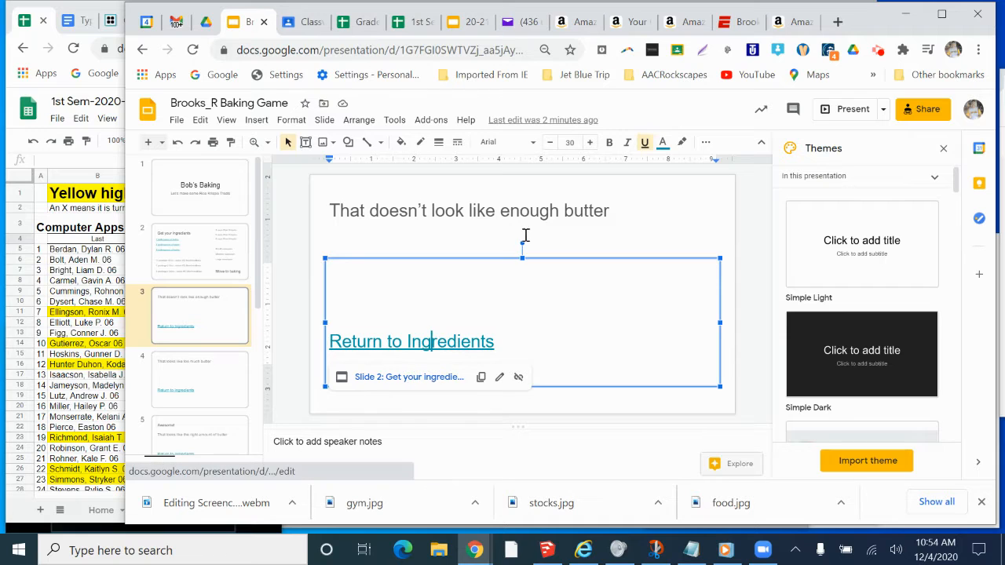
left_click(409, 377)
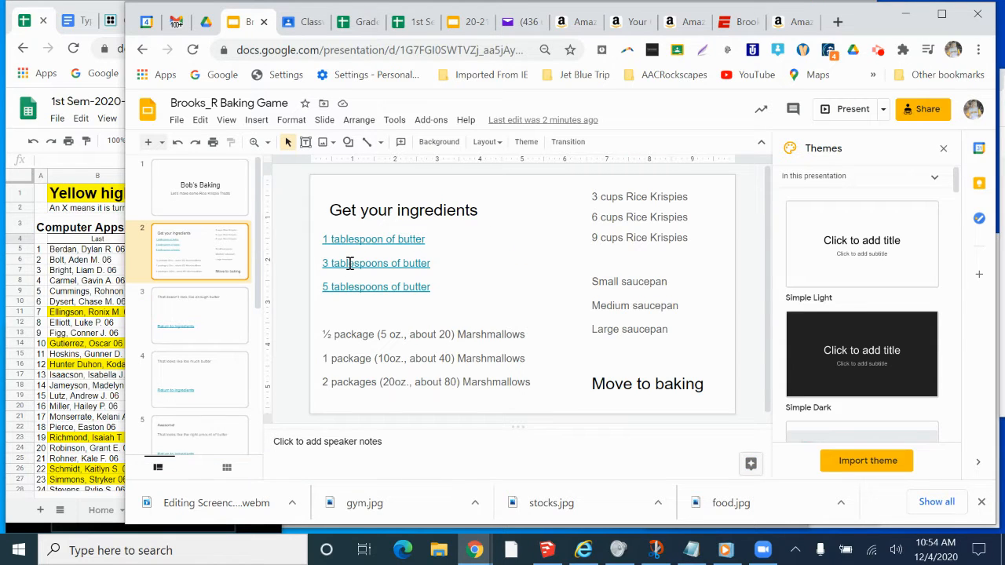
left_click(344, 289)
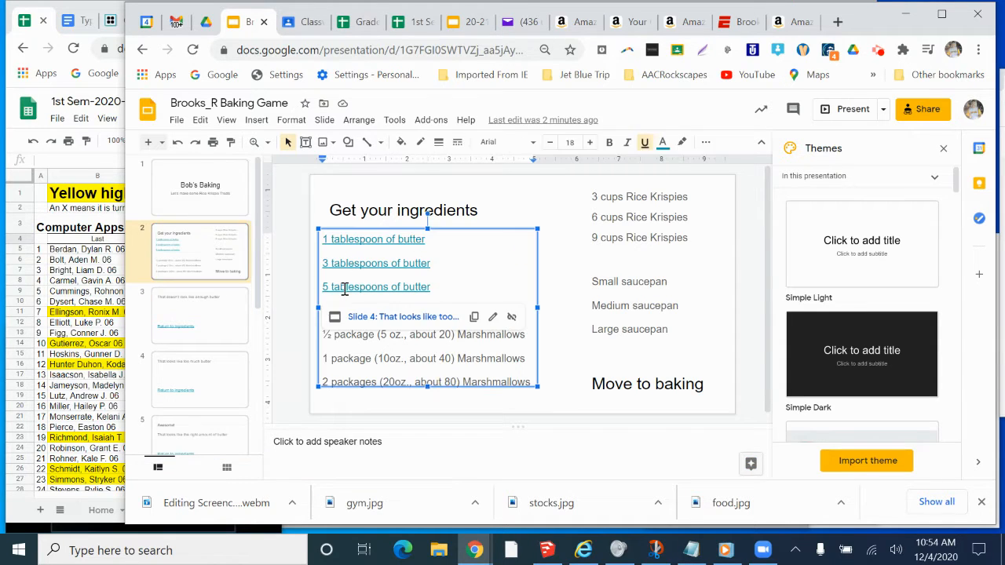
left_click(397, 318)
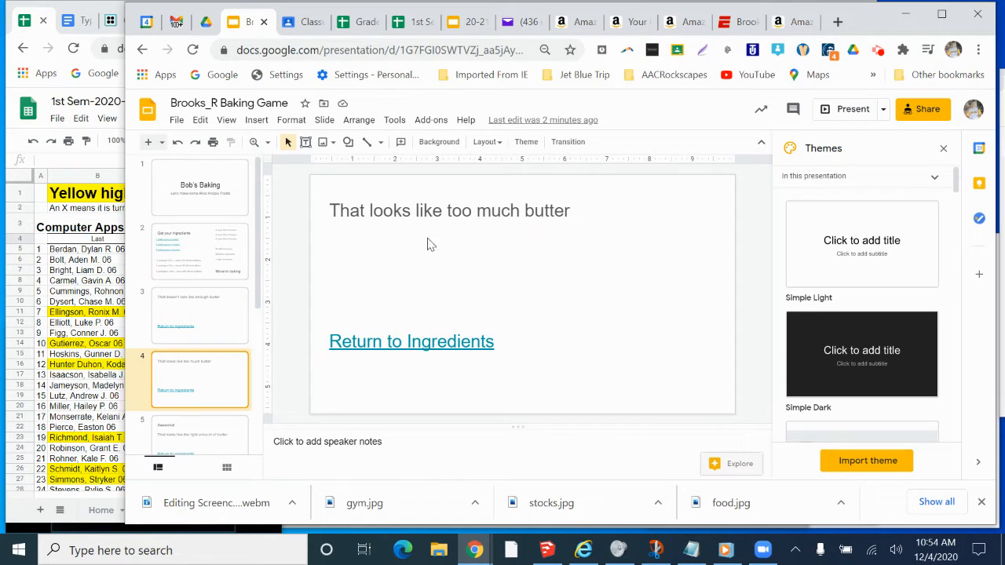
left_click(414, 343)
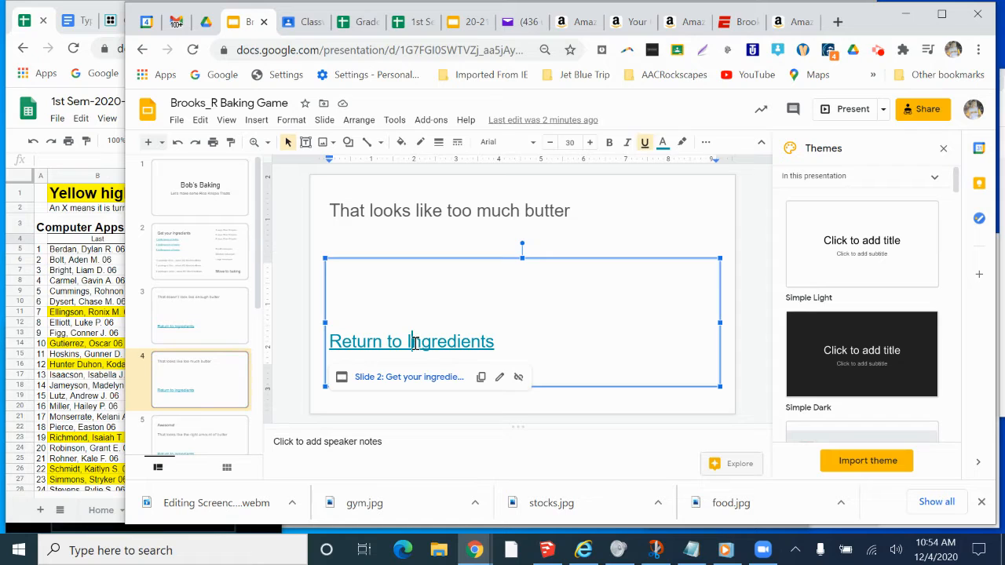
left_click(388, 380)
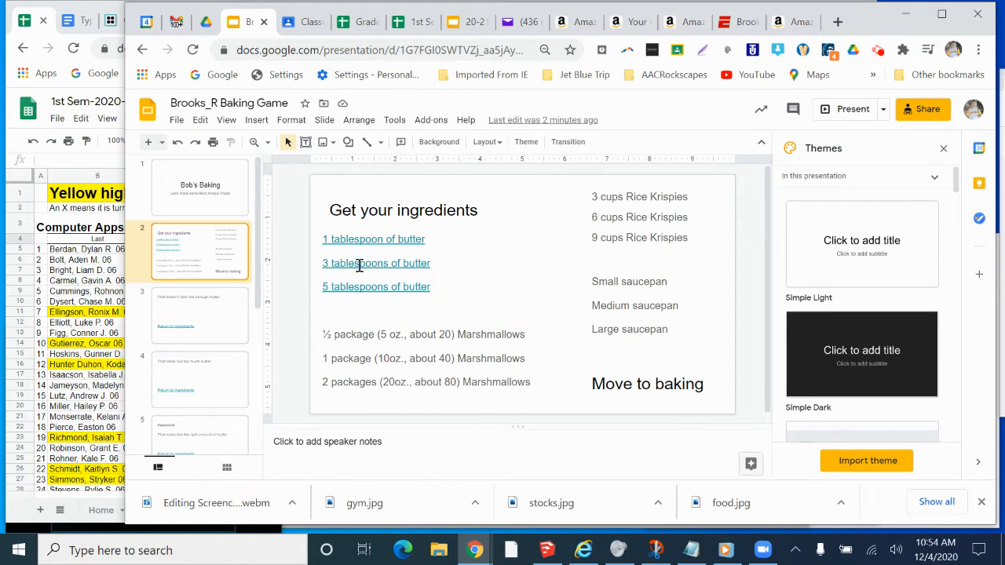
Follow the 3 tablespoons of butter link to its feedback slide and return to the ingredients slide.
left_click(358, 265)
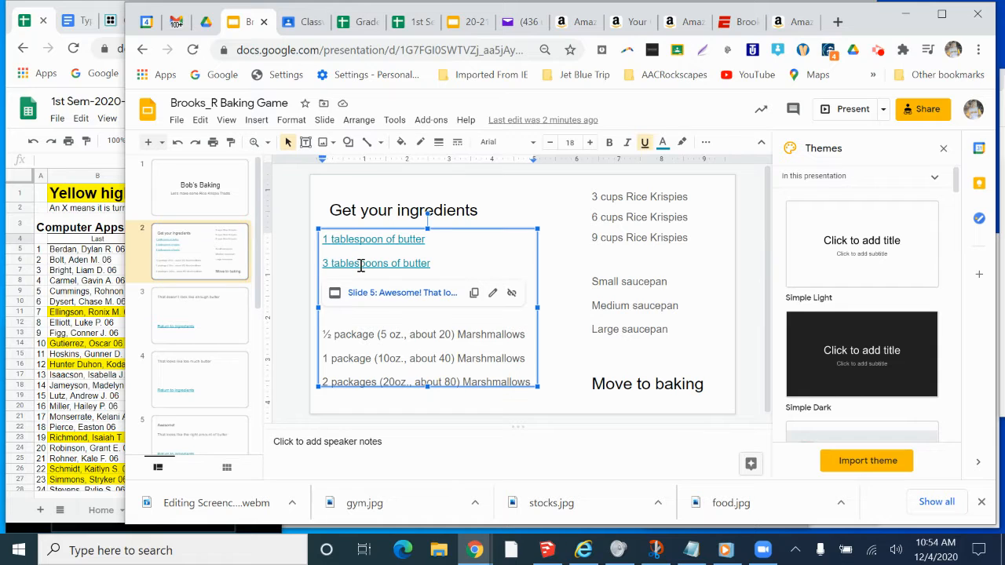
left_click(401, 295)
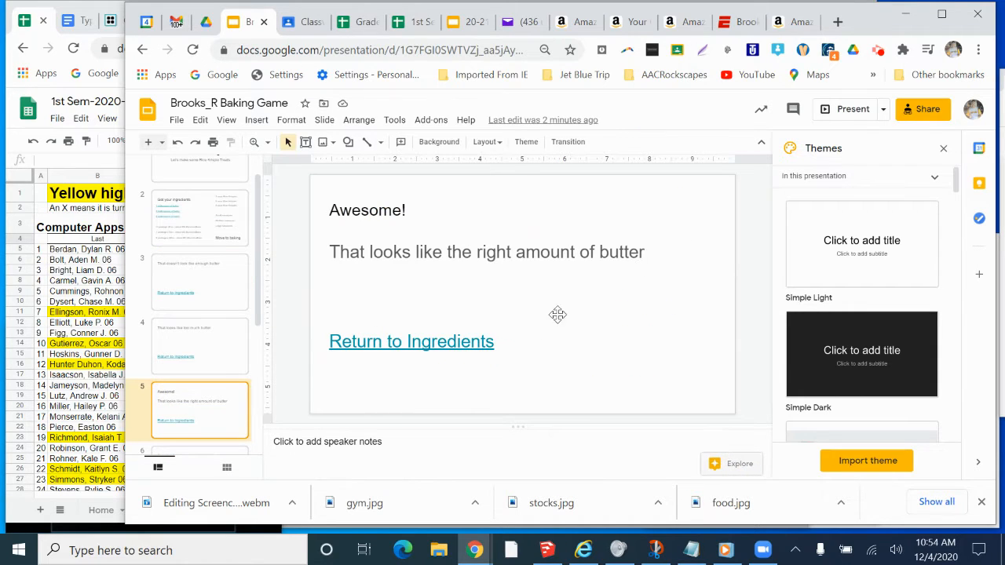
left_click(462, 342)
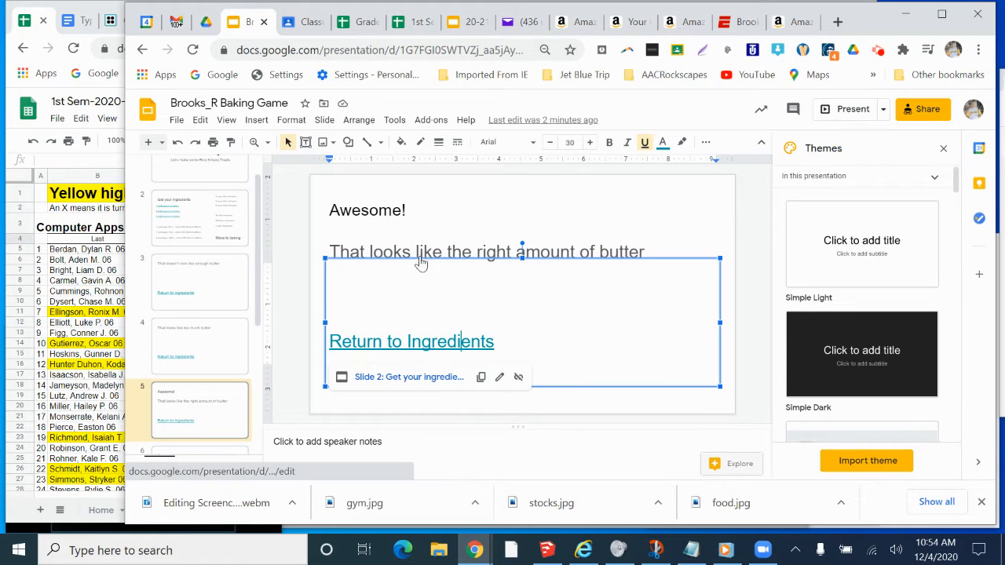
left_click(407, 377)
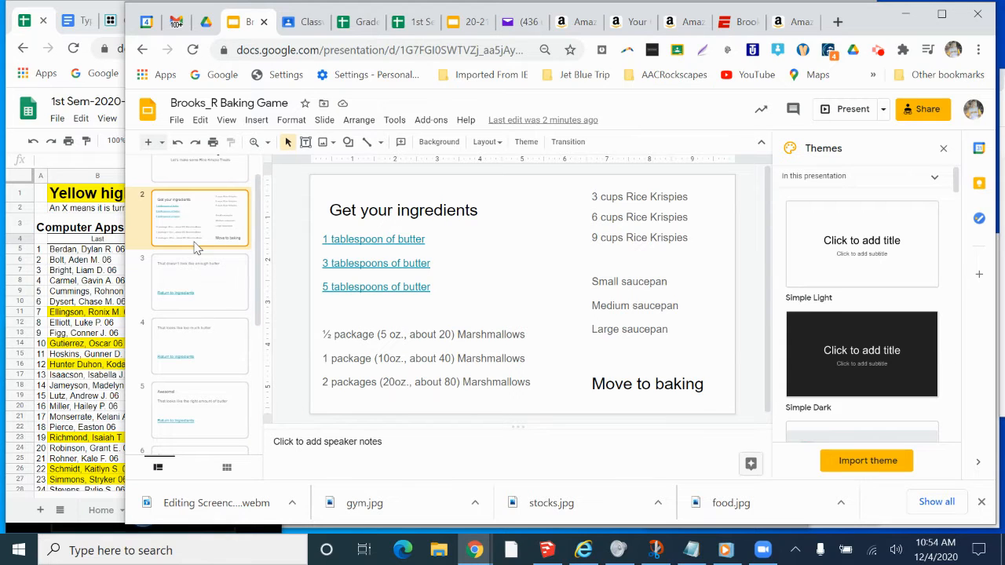
Start the slideshow and go from the Bob's Baking title slide to the ingredients slide.
scroll(196, 248, "down", 2)
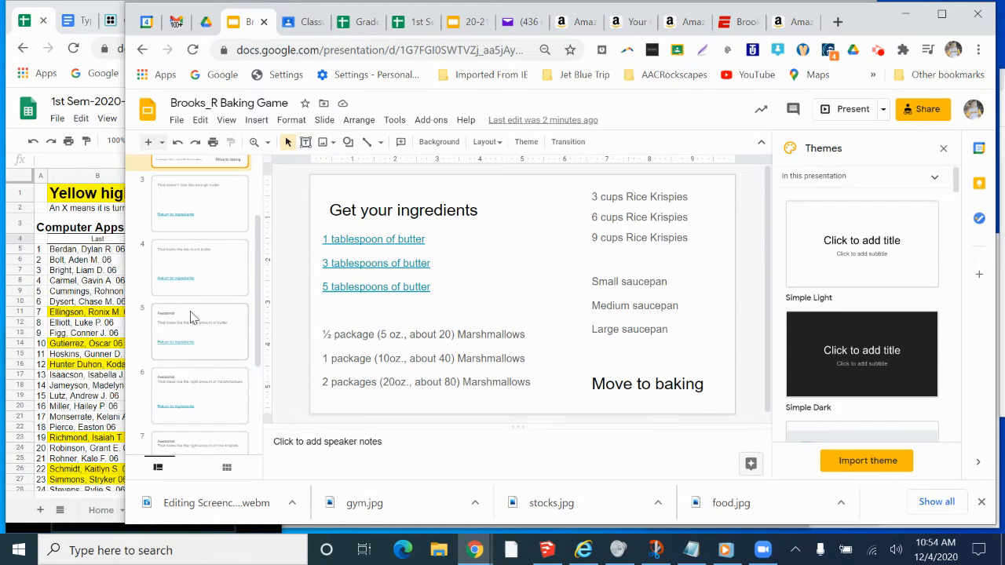
scroll(192, 316, "down", 4)
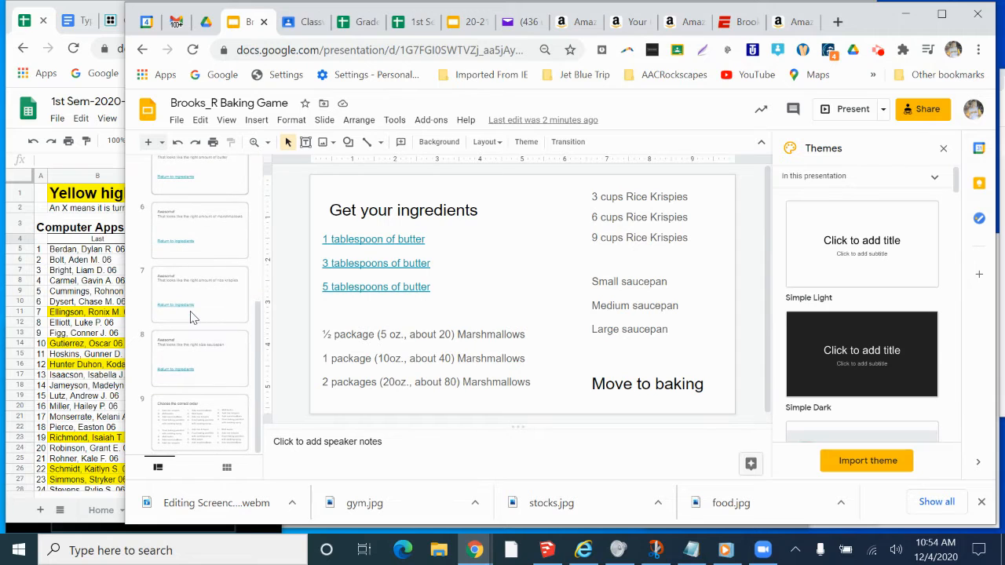
scroll(196, 374, "up", 7)
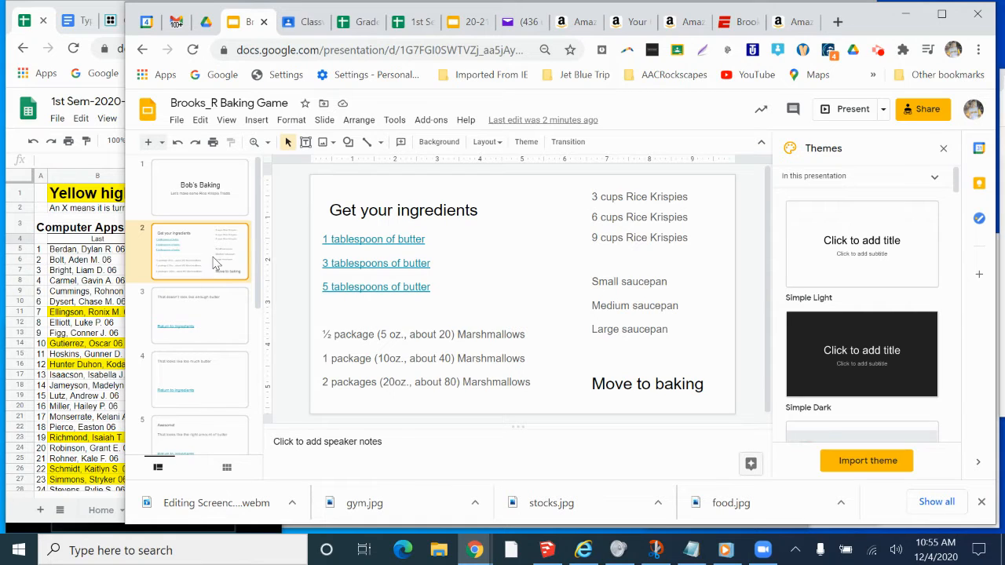
left_click(848, 110)
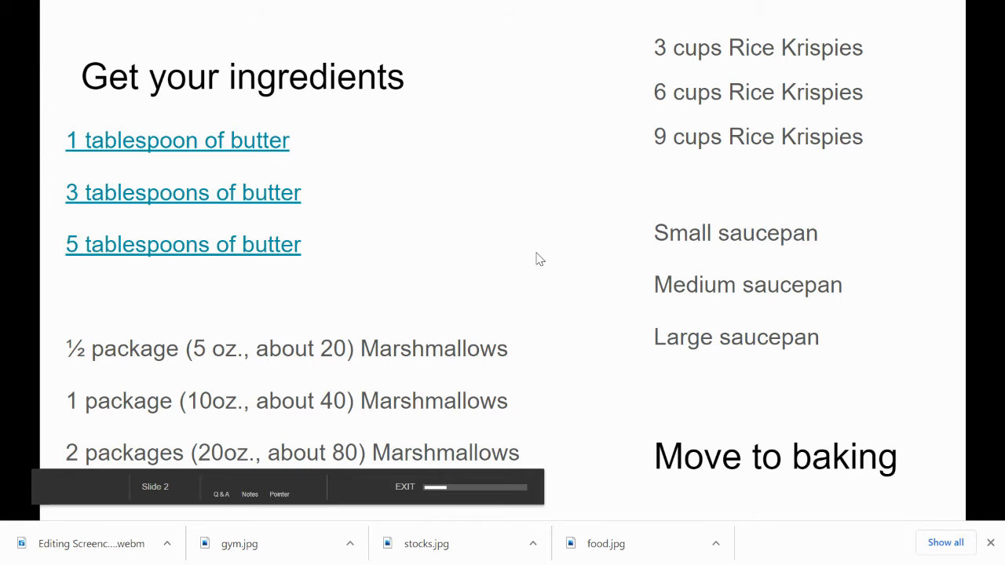
key("Left")
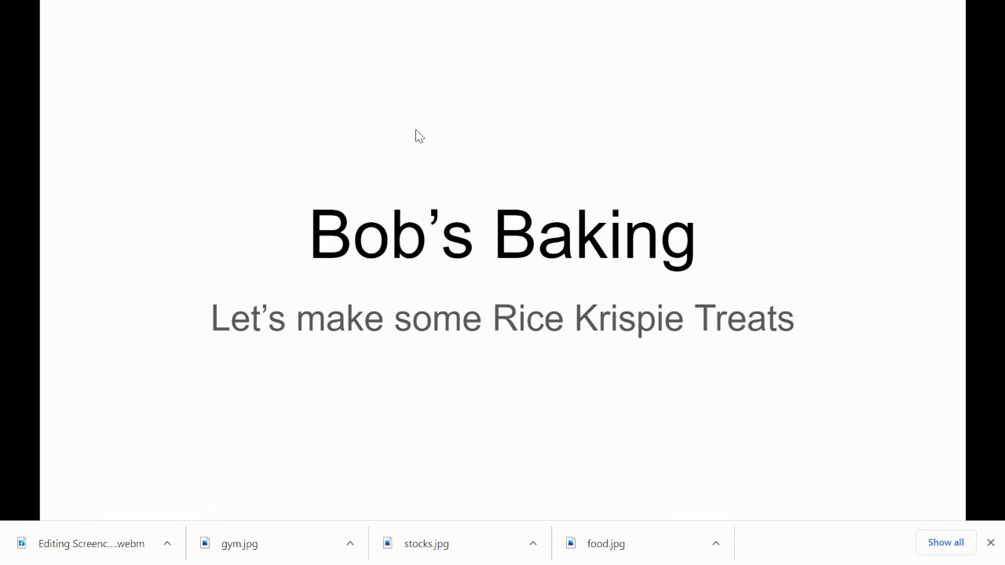
key("Right")
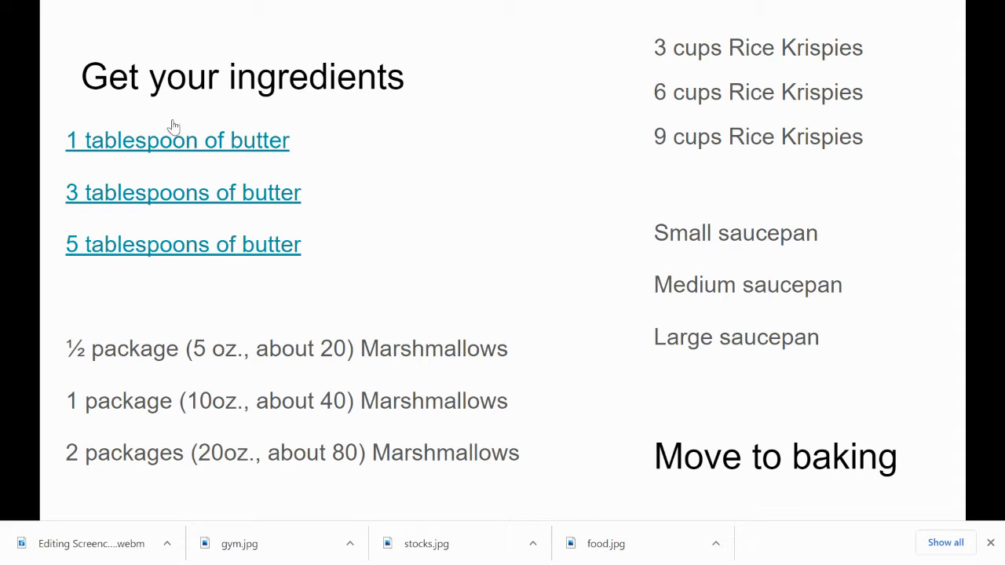
Test the 1 tablespoon and 3 tablespoons butter links in the slideshow, returning to the ingredients each time, and exit the presentation.
left_click(137, 149)
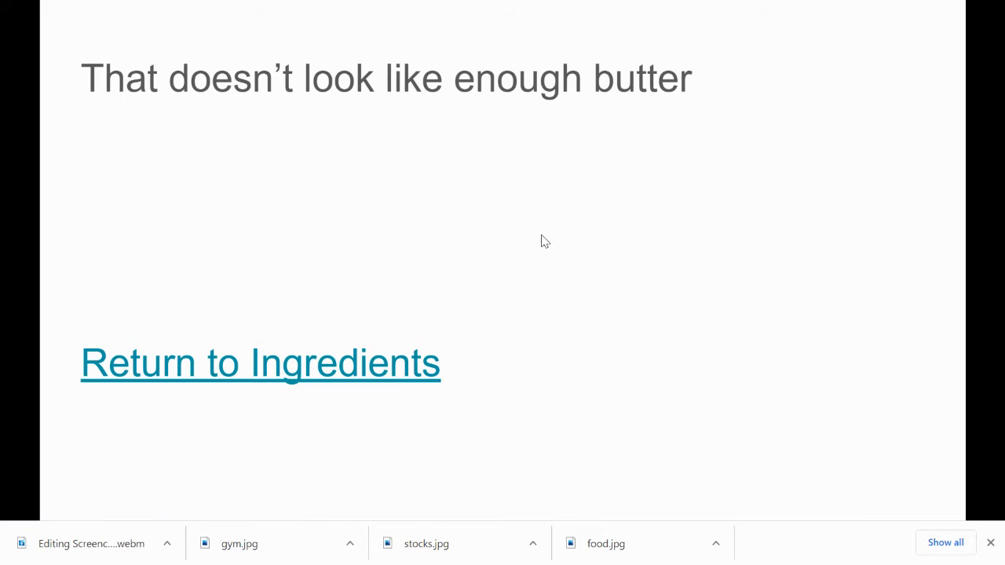
left_click(274, 373)
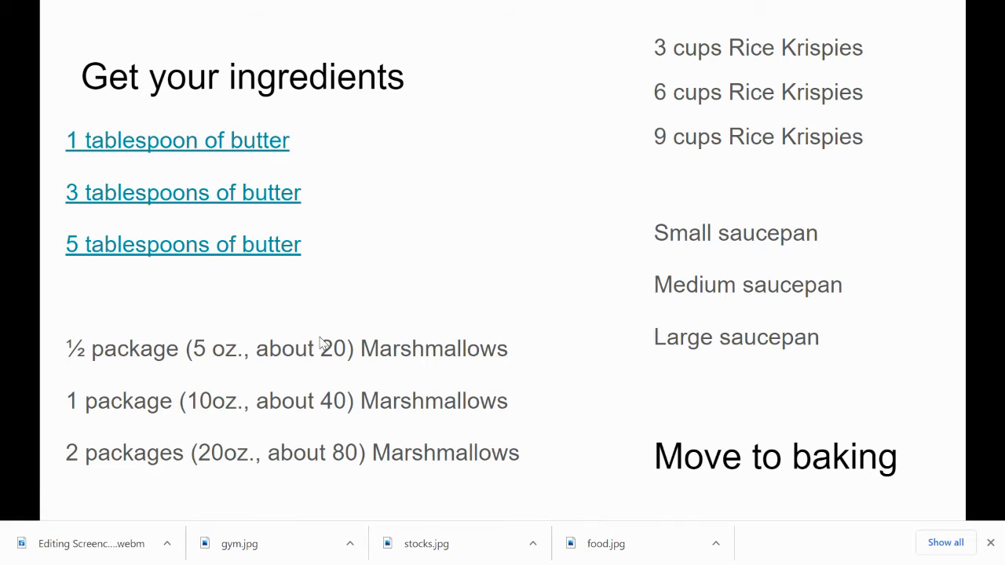
left_click(168, 202)
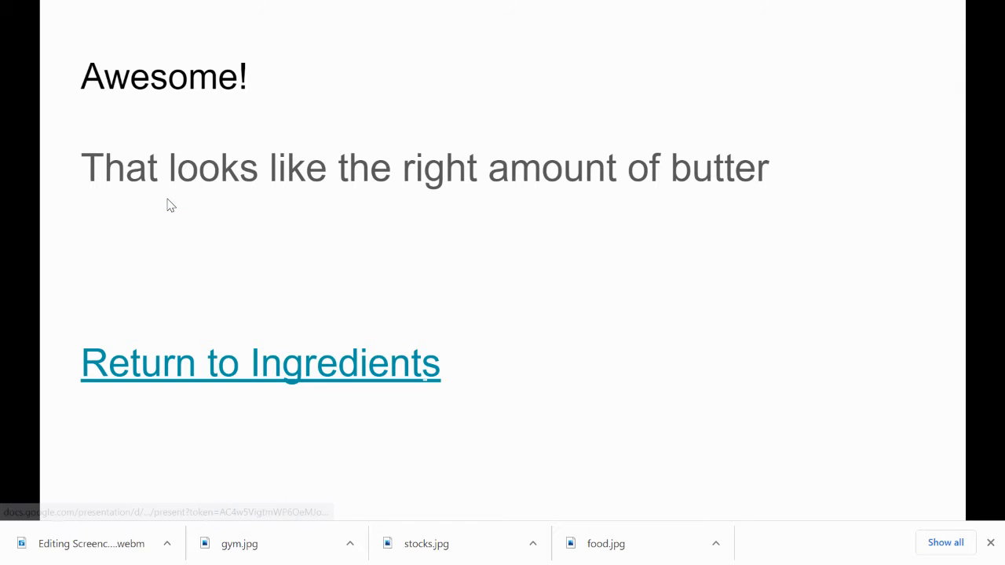
left_click(295, 378)
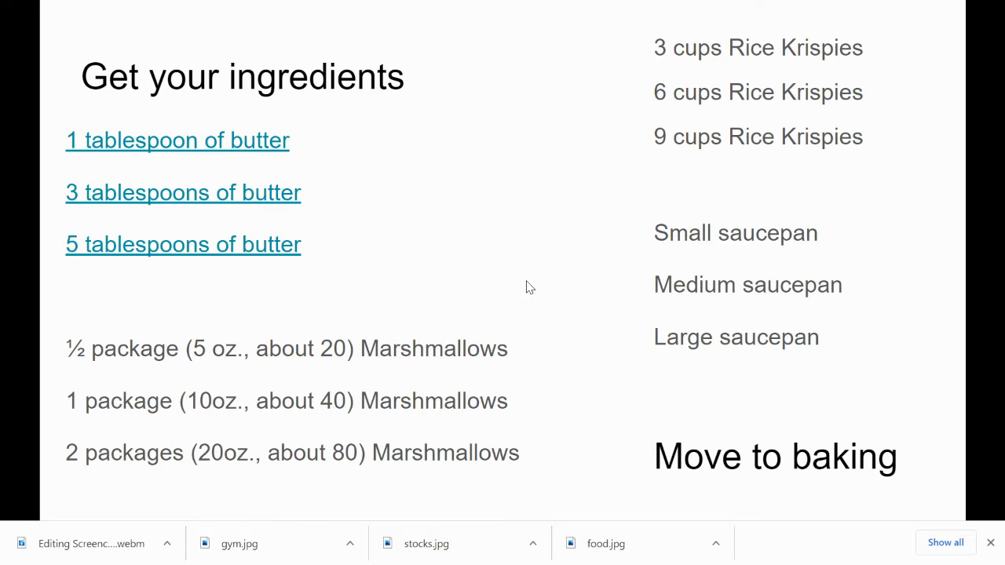
key("Escape")
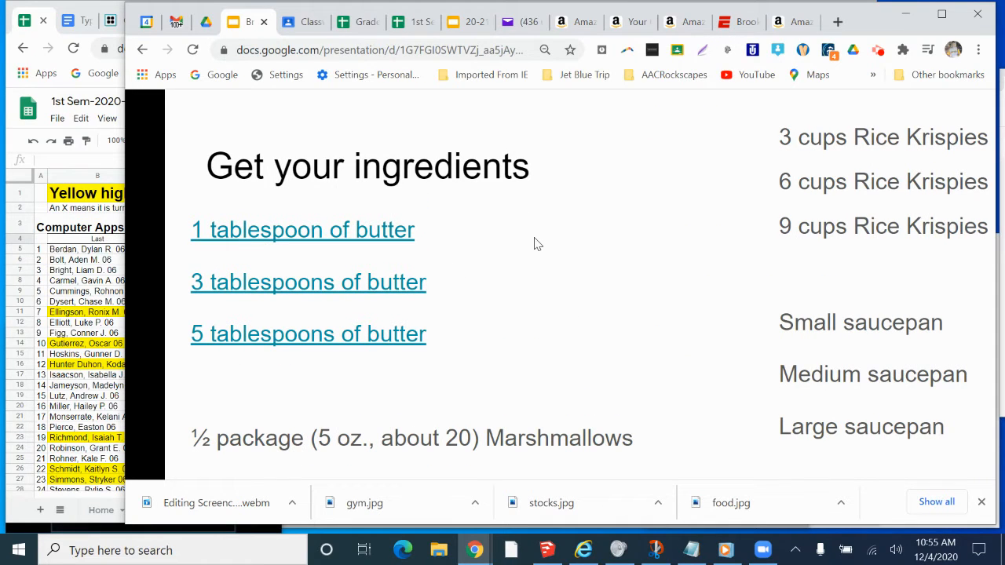
key("Escape")
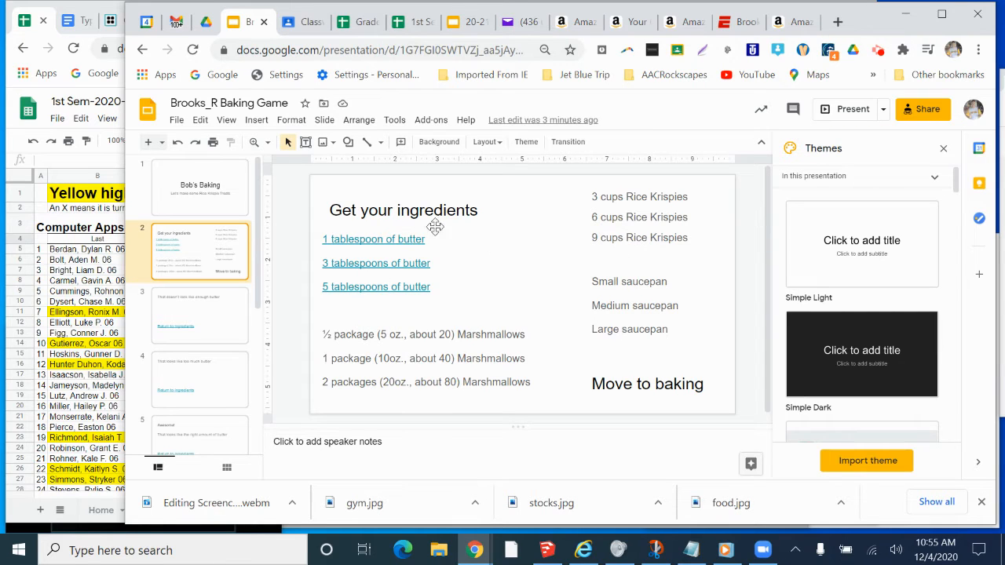
left_click(208, 324)
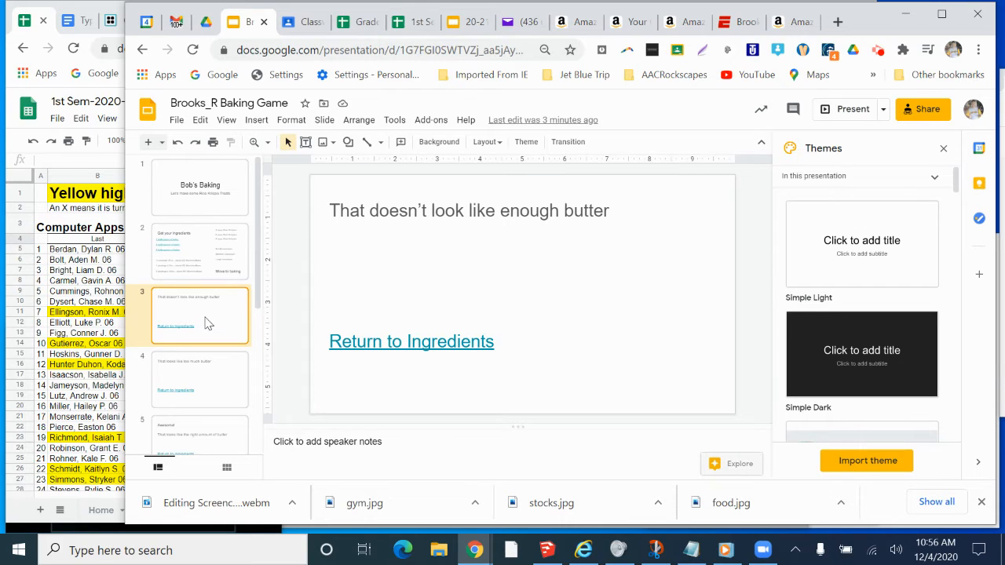
right_click(207, 323)
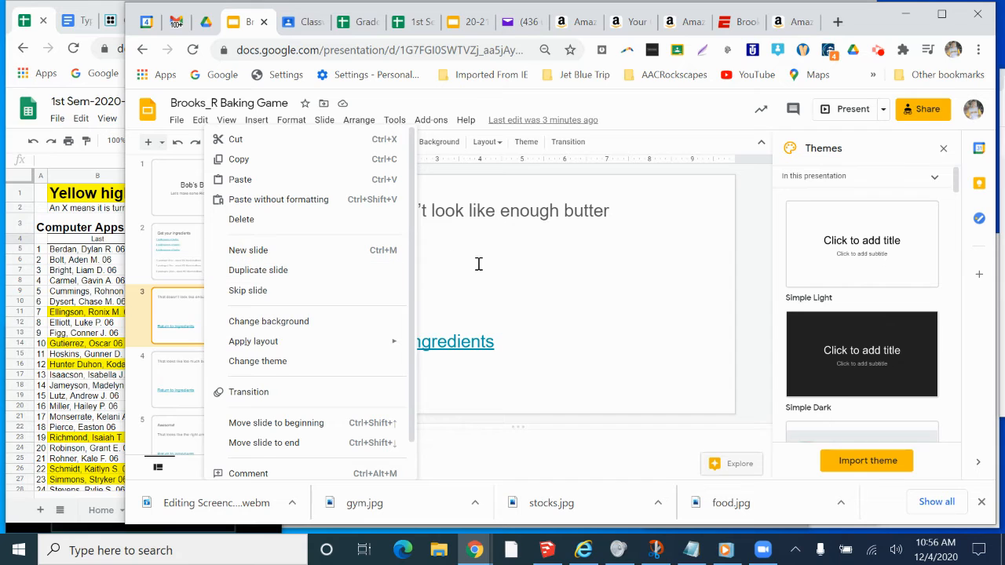
left_click(525, 290)
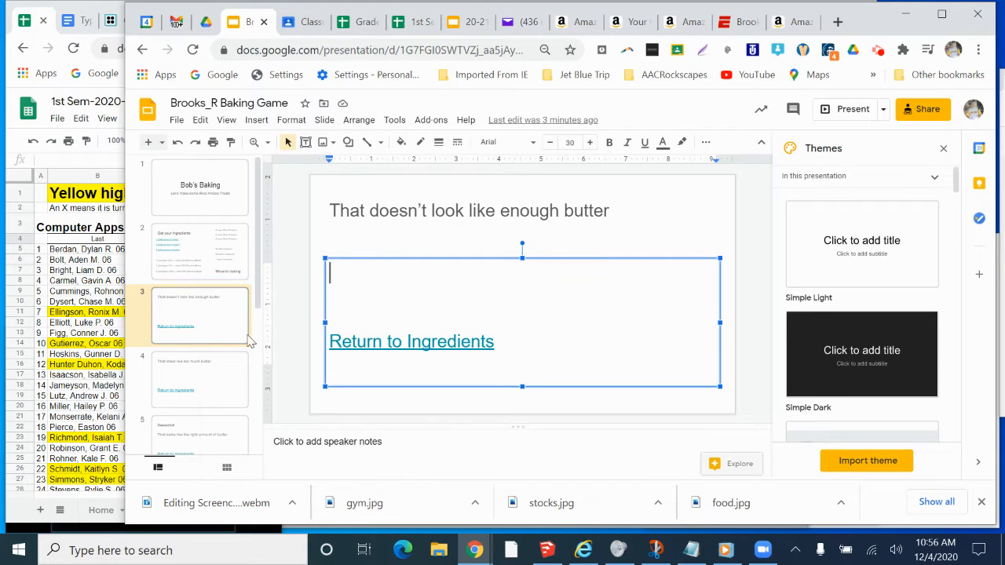
Review the marshmallow options on the ingredients slide and the Awesome! feedback slides for butter, saucepan, marshmallows and rice krispies.
left_click(225, 247)
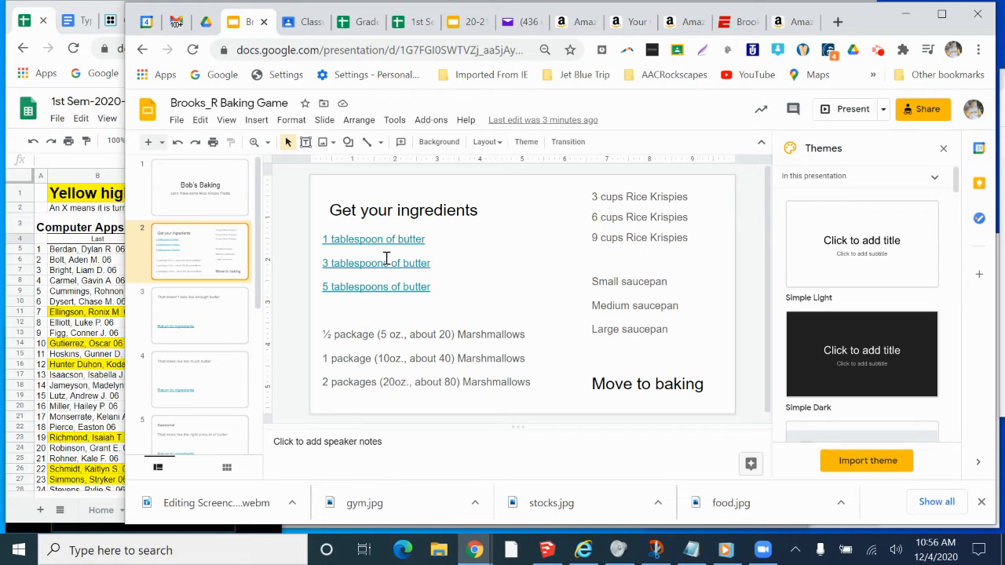
left_click(384, 338)
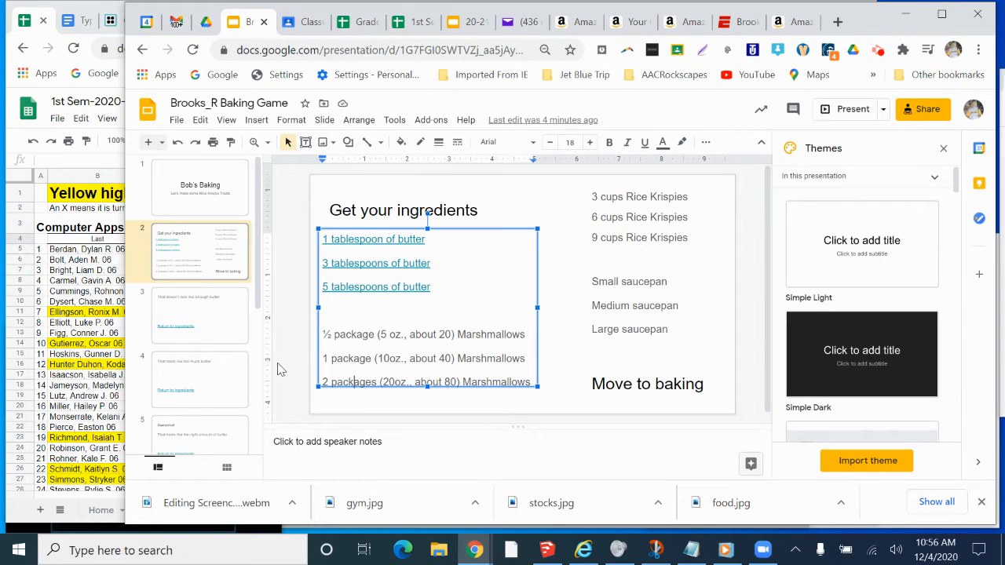
left_click(203, 385)
left_click(202, 381)
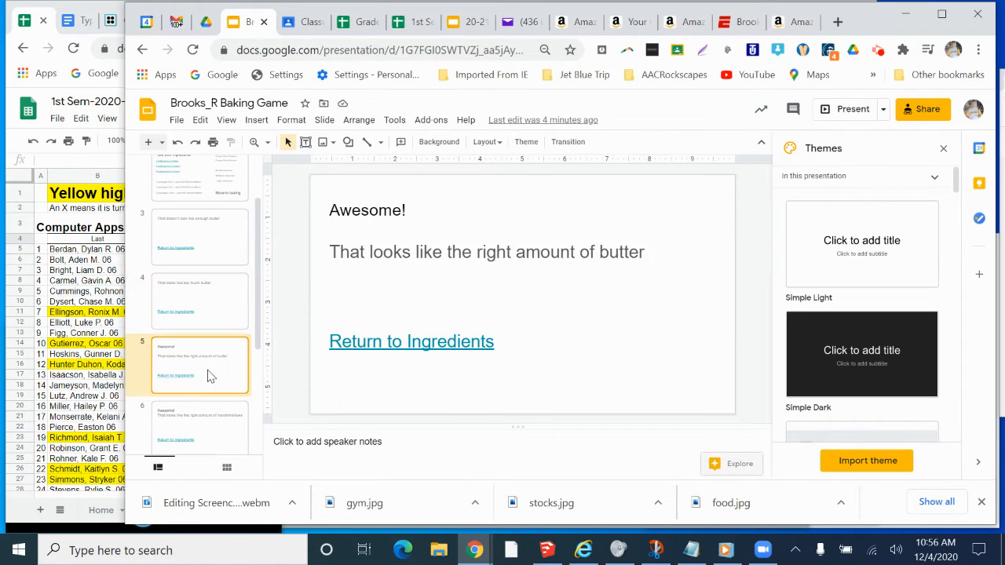
scroll(204, 346, "down", 2)
scroll(203, 341, "down", 1)
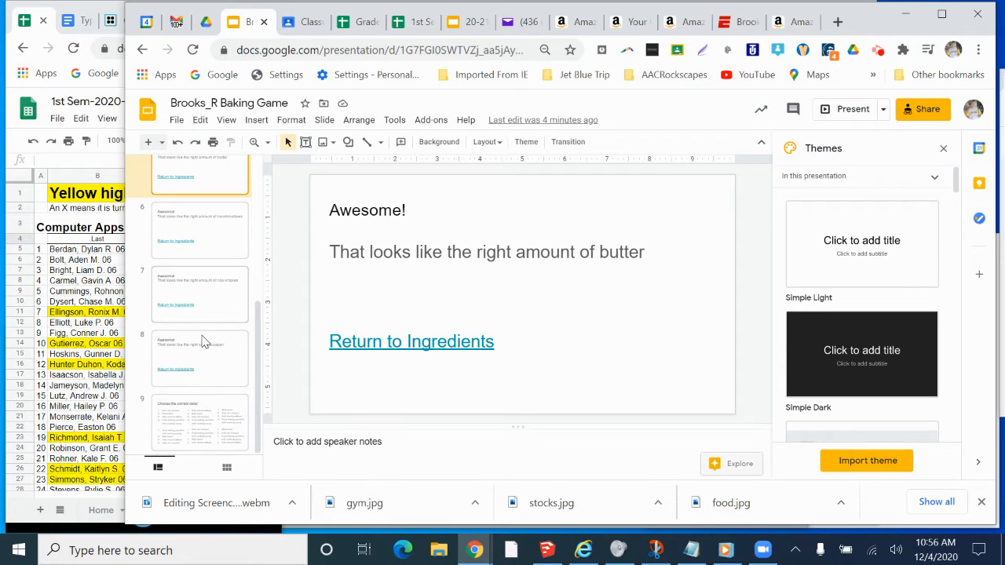
left_click(201, 357)
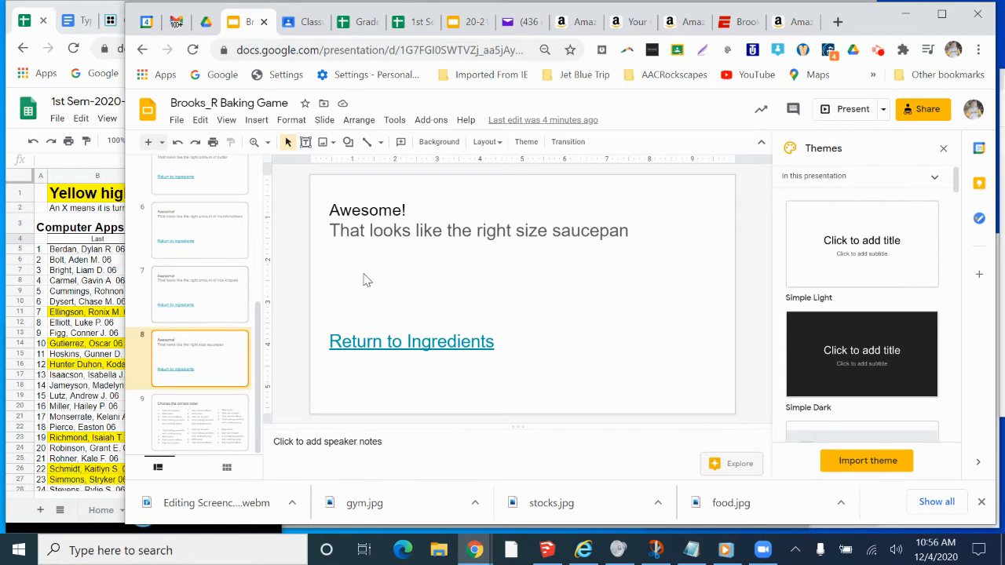
left_click(210, 230)
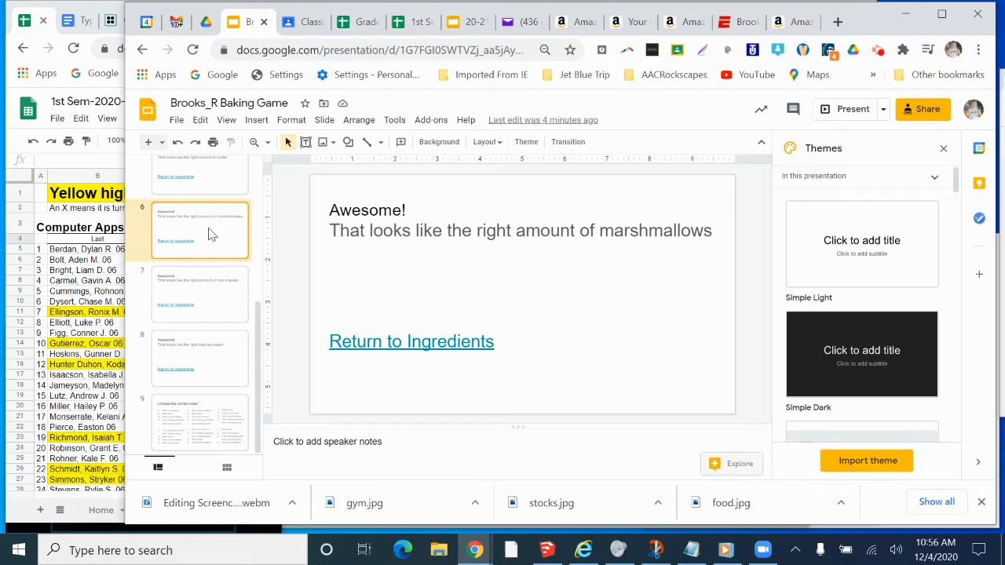
left_click(211, 310)
scroll(218, 275, "up", 1)
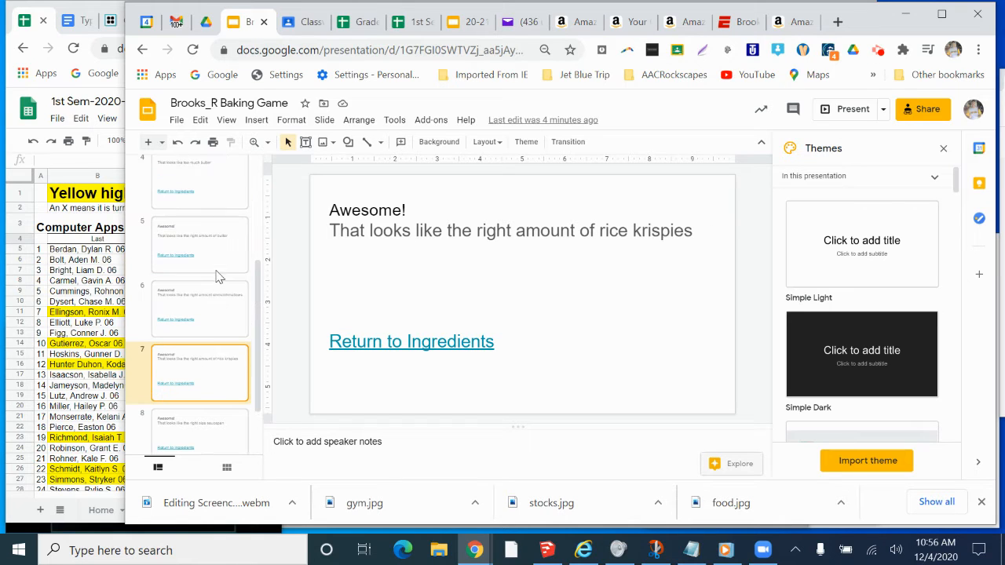
Duplicate slide 6, the feedback slide for the right amount of marshmallows.
left_click(211, 314)
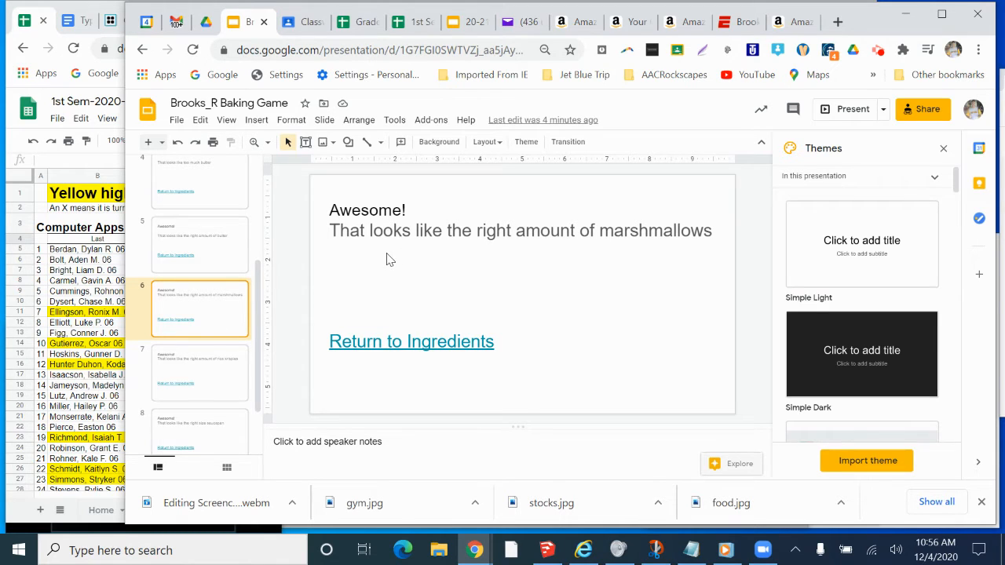
right_click(199, 312)
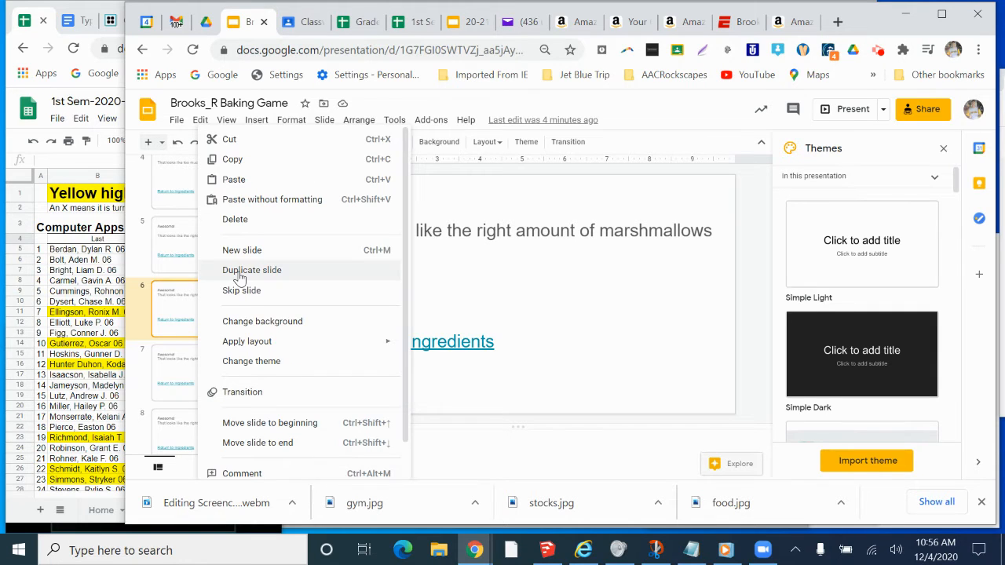
left_click(240, 275)
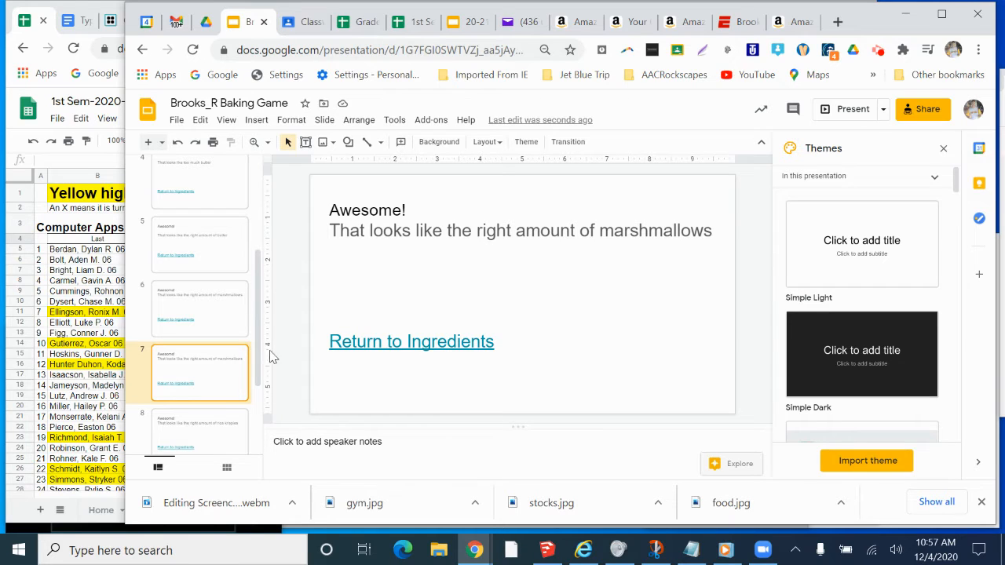
Change slide 6's text to "Oops" and "That looks like not enough marshmallows".
left_click(217, 313)
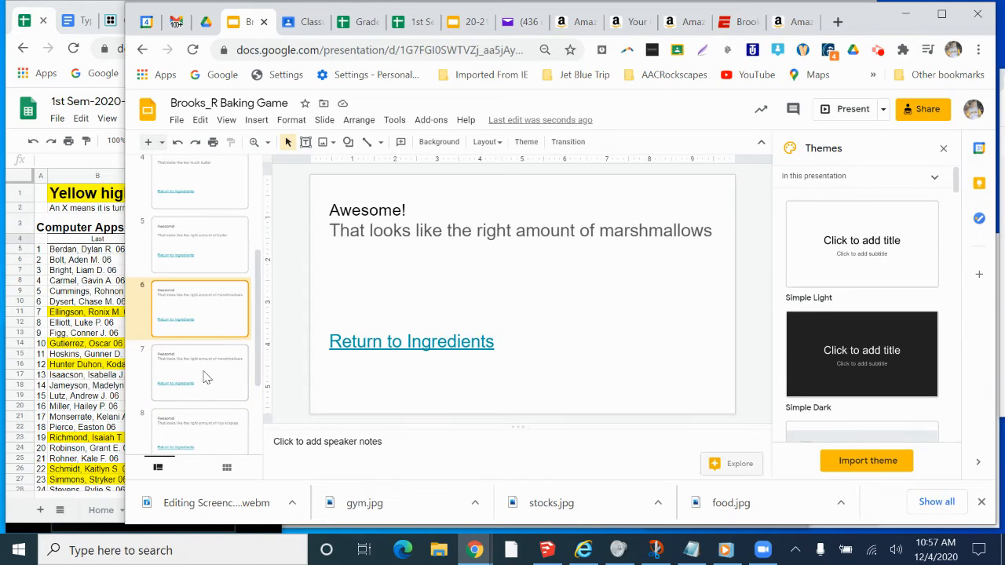
left_click(208, 378)
left_click(208, 324)
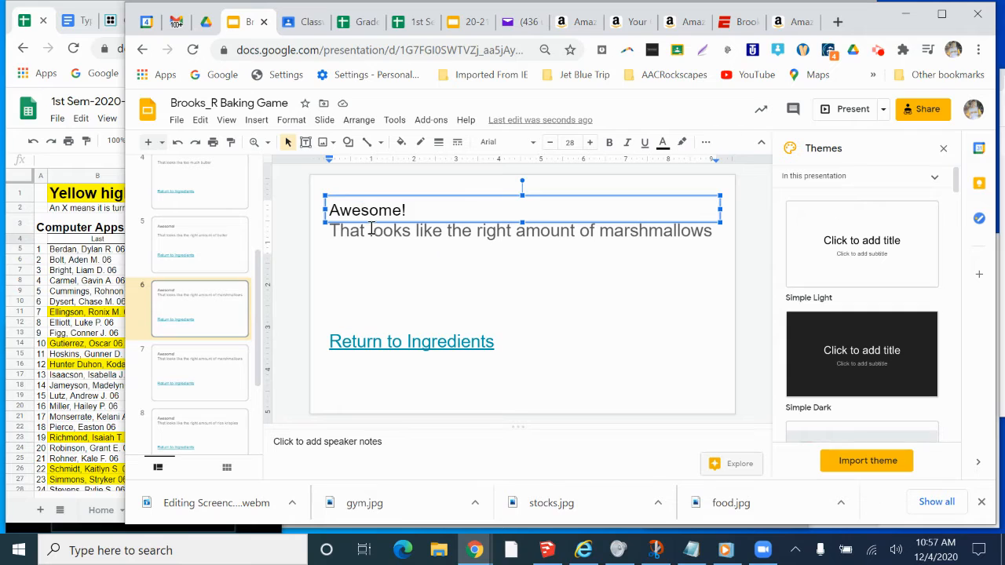
left_click_drag(425, 211, 306, 206)
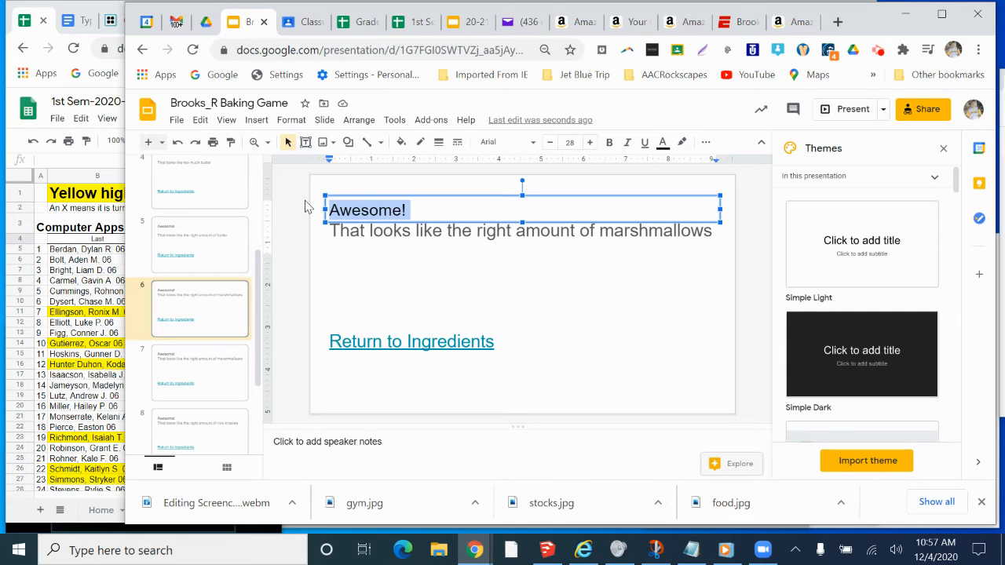
type("Oops")
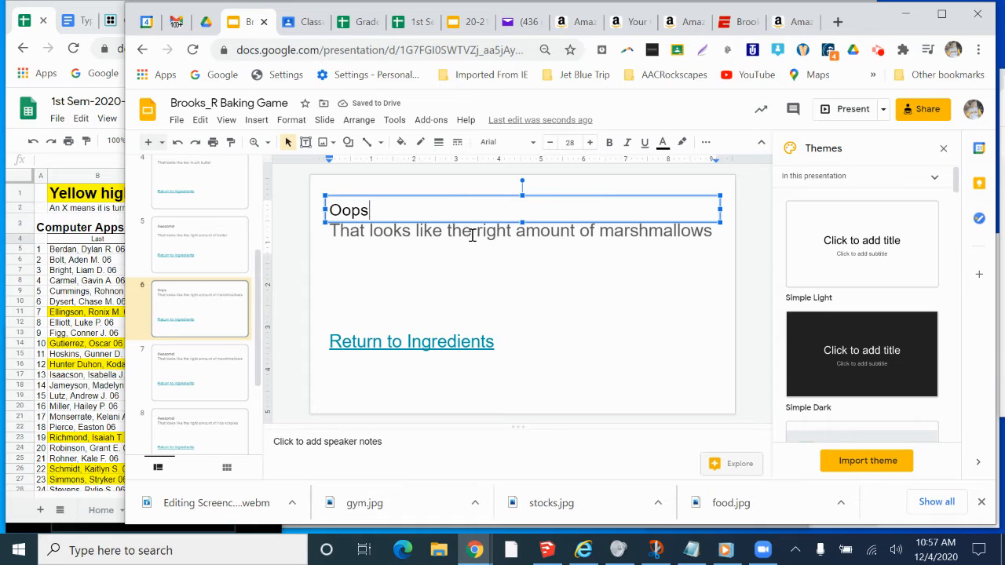
left_click_drag(447, 230, 594, 229)
type("no")
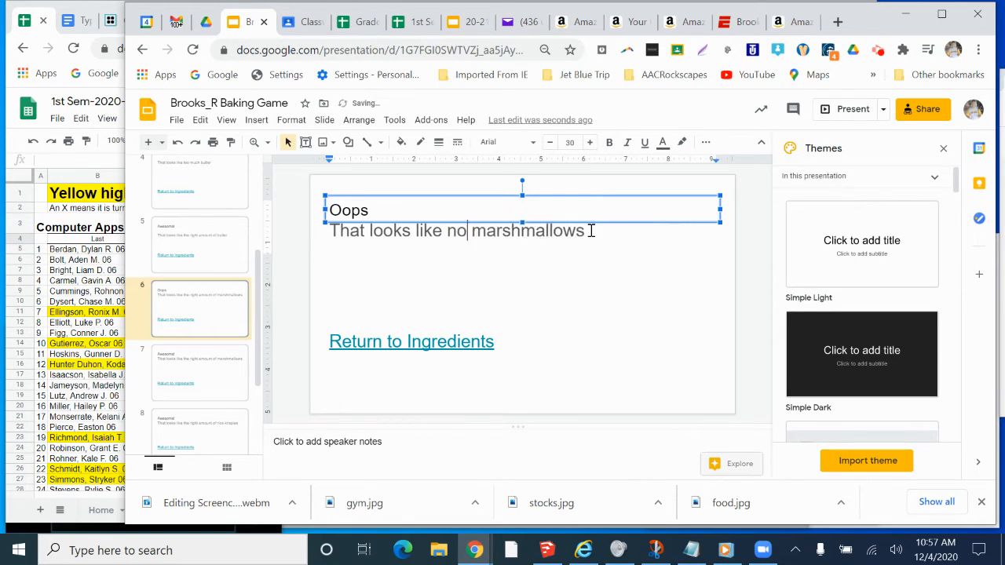
type("t enough")
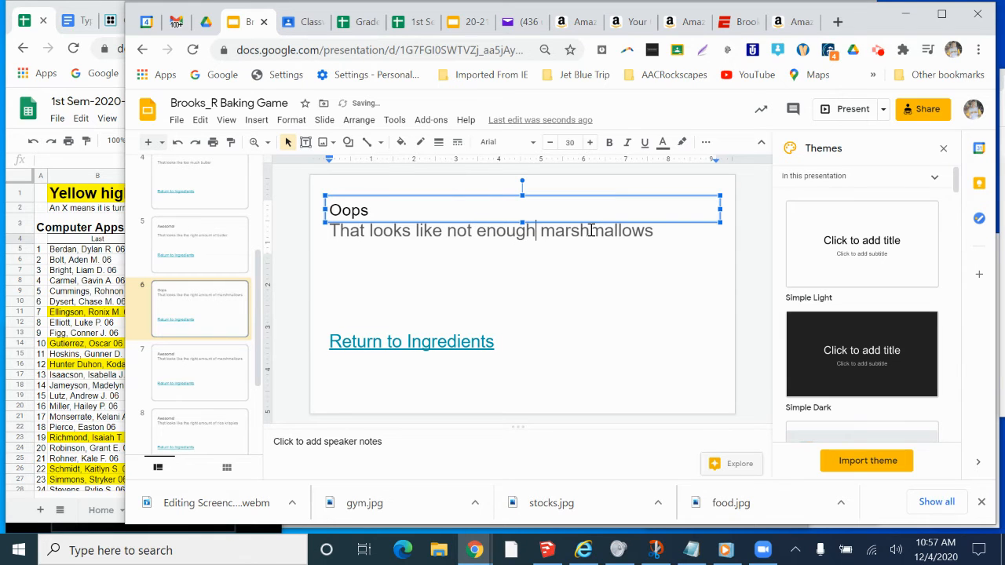
left_click(500, 264)
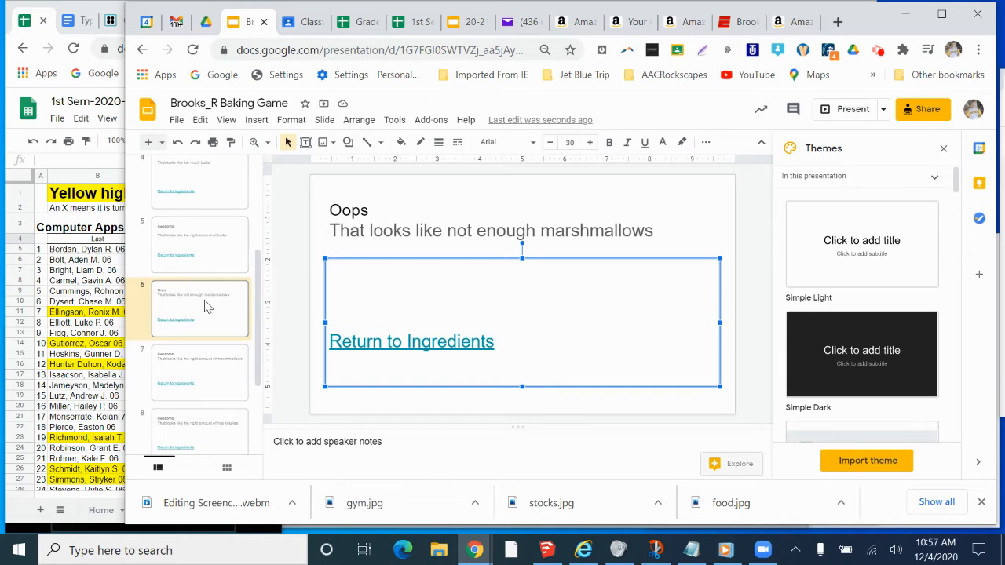
Duplicate slide 6, the "not enough marshmallows" feedback slide.
left_click(201, 253)
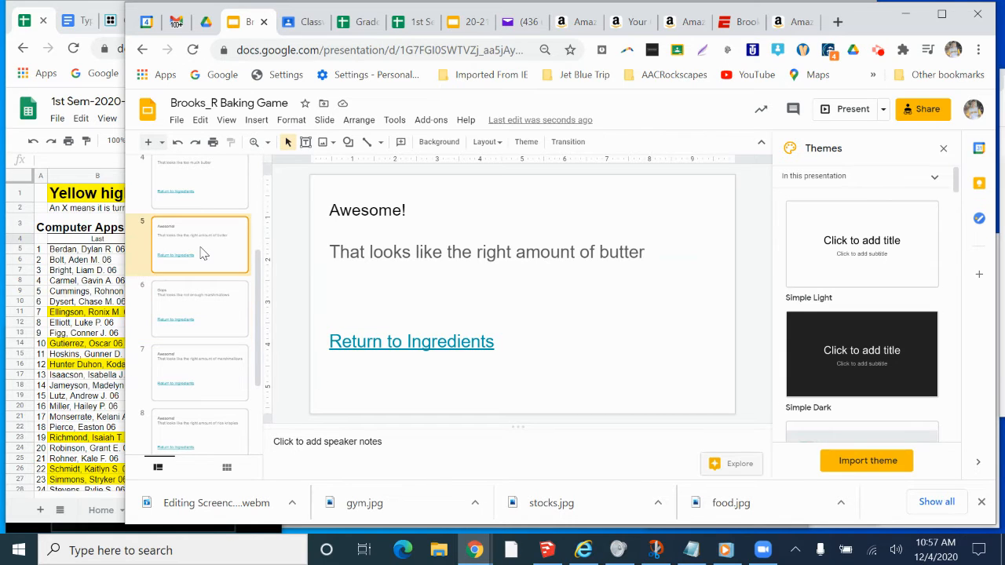
left_click(195, 368)
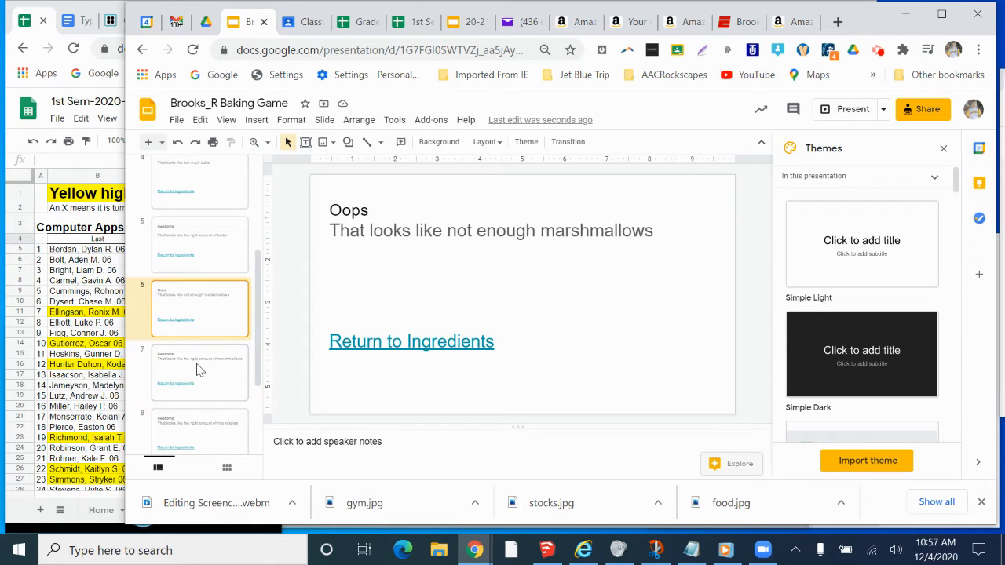
left_click(197, 366)
left_click(200, 314)
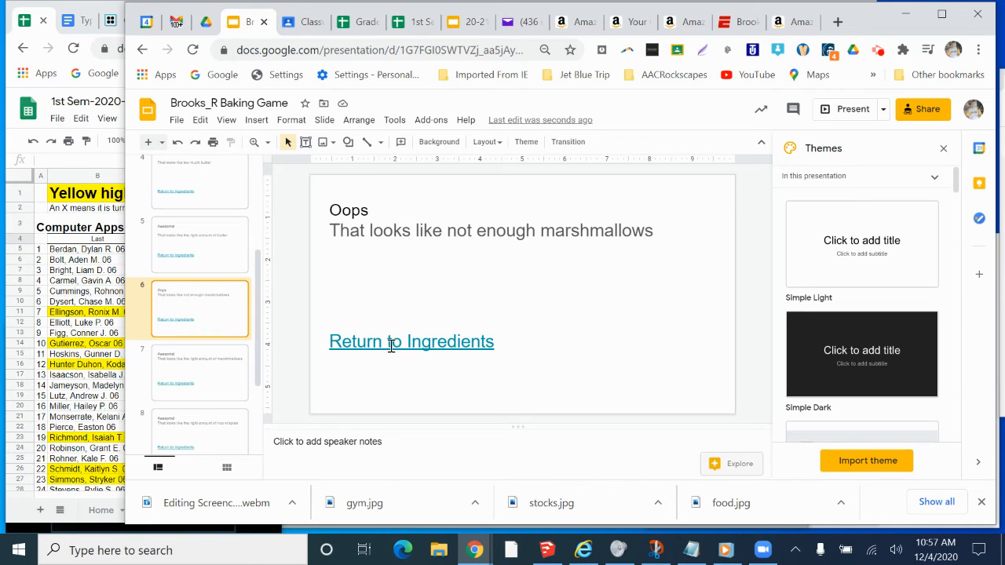
right_click(217, 320)
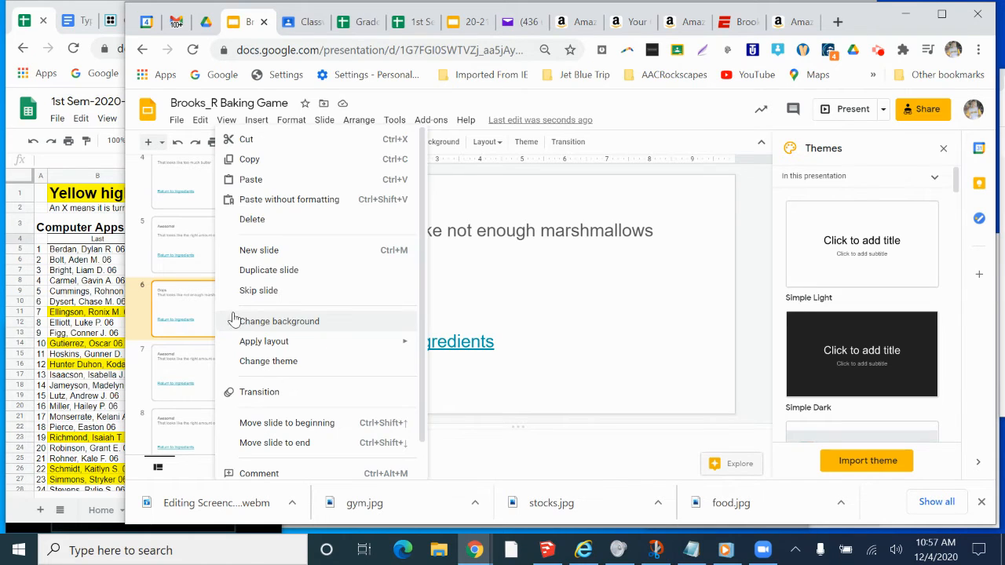
left_click(282, 273)
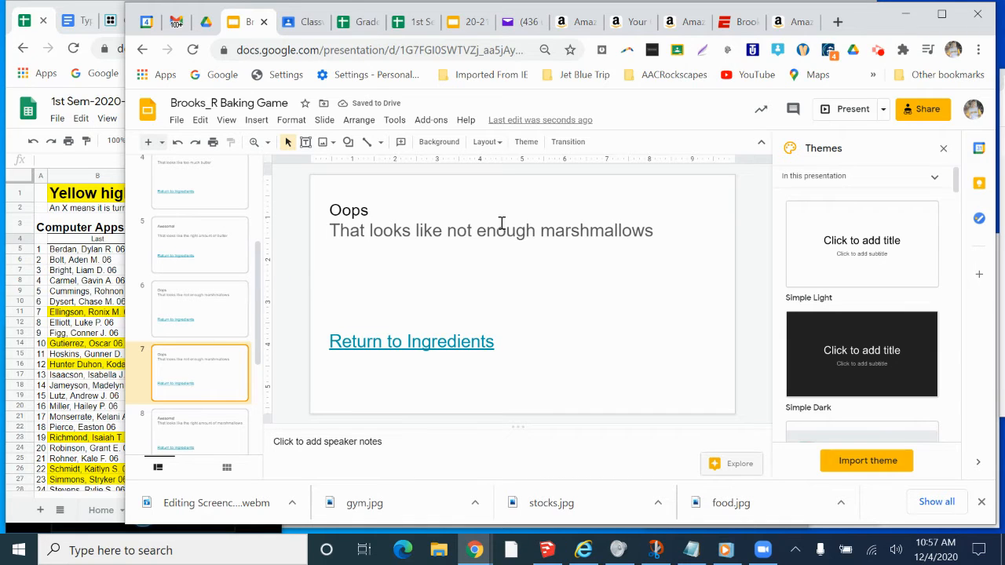
Replace "not enough" with "too many" in the marshmallow feedback text on slide 7.
left_click_drag(450, 231, 533, 223)
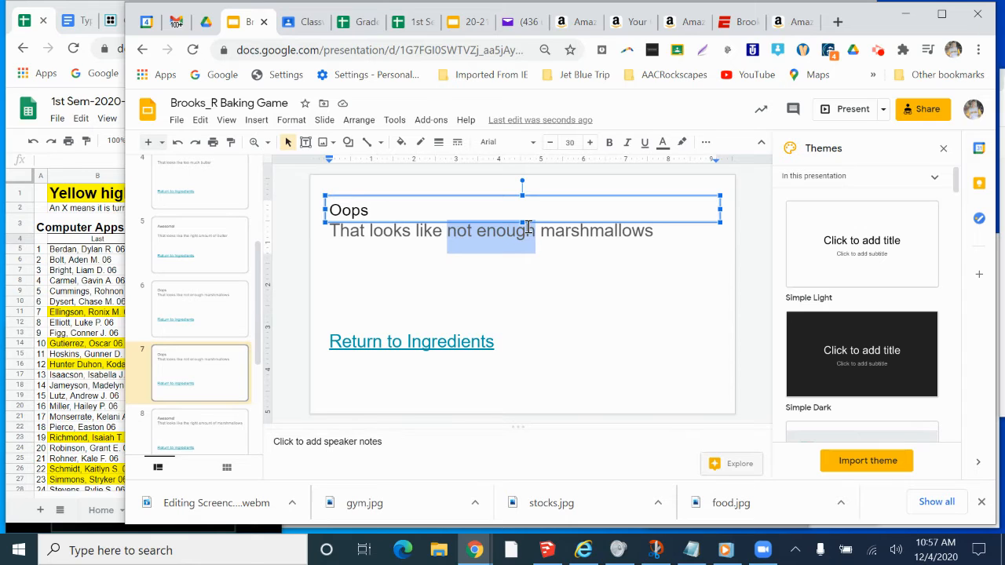
type("too many")
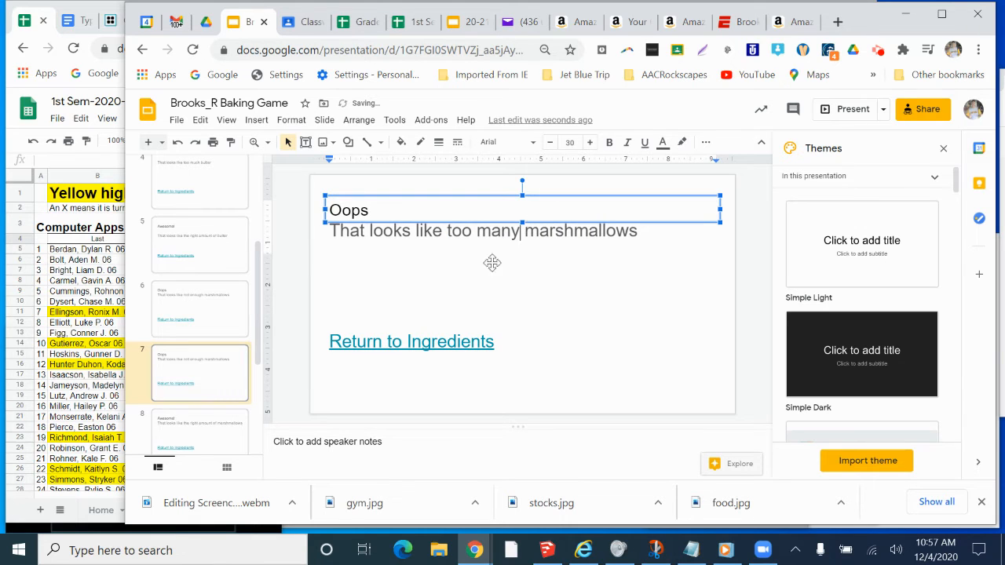
left_click(492, 263)
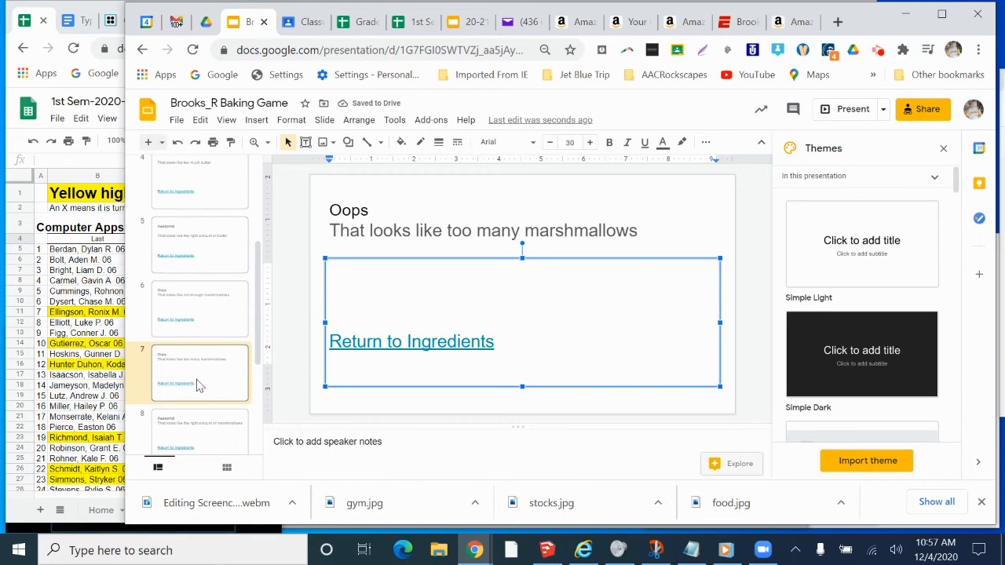
Move the "too many marshmallows" slide below the "right amount of marshmallows" slide, making it slide 8.
left_click(200, 423)
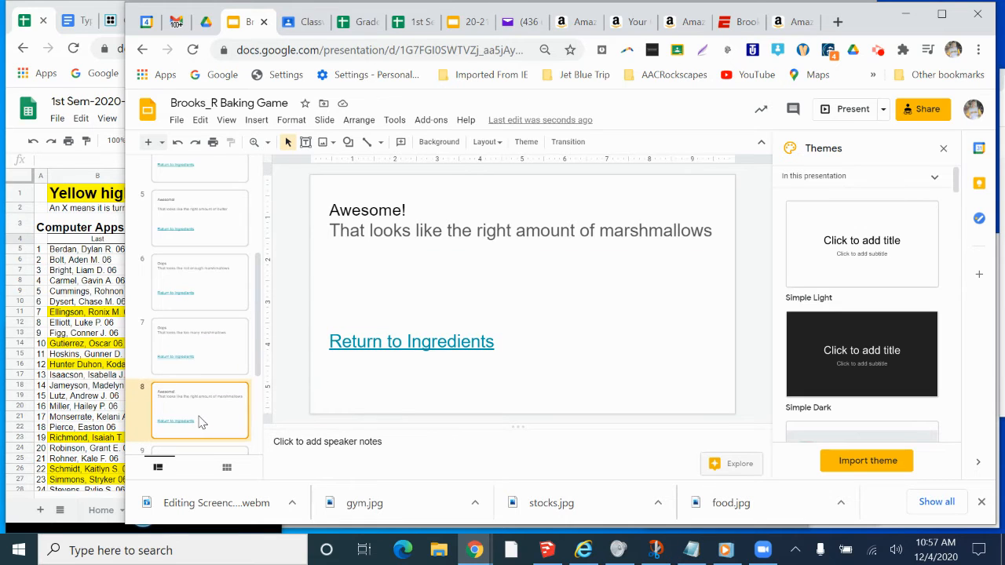
left_click(201, 355)
left_click(210, 293)
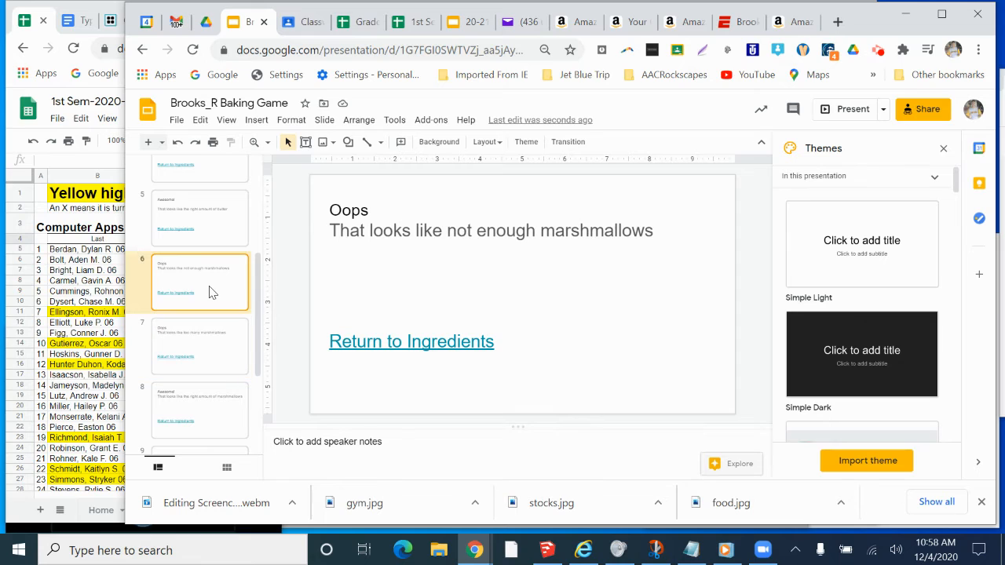
left_click(205, 349)
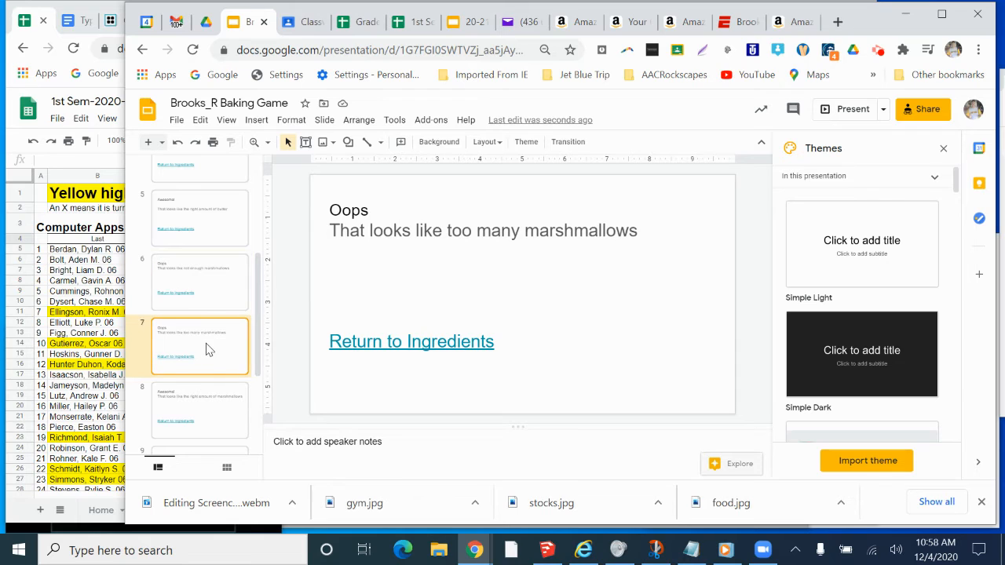
left_click_drag(207, 348, 219, 437)
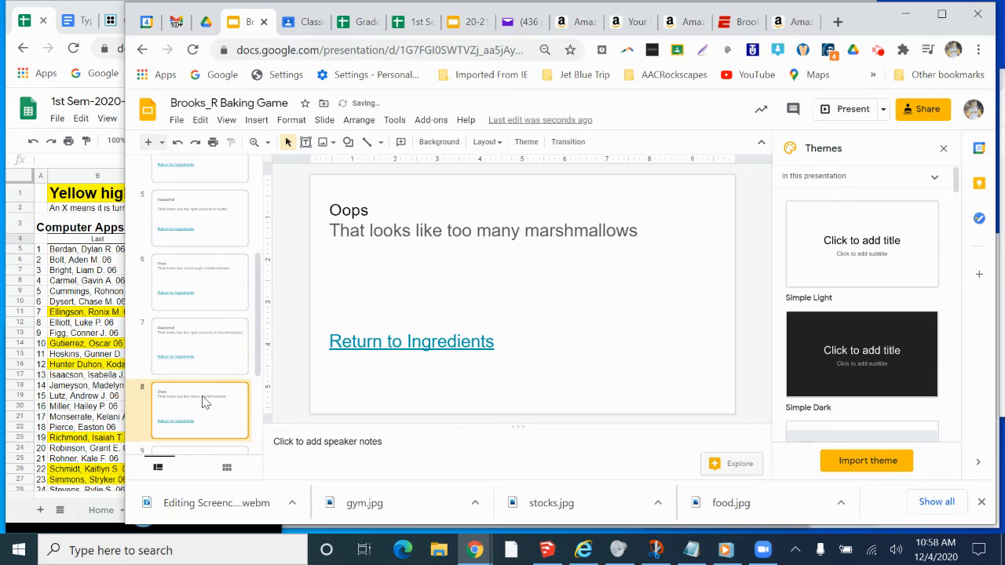
On the ingredients slide, link the "½ package (5 oz., about 20) Marshmallows" line to Slide 6, the "not enough marshmallows" feedback.
left_click(219, 296)
scroll(219, 298, "up", 3)
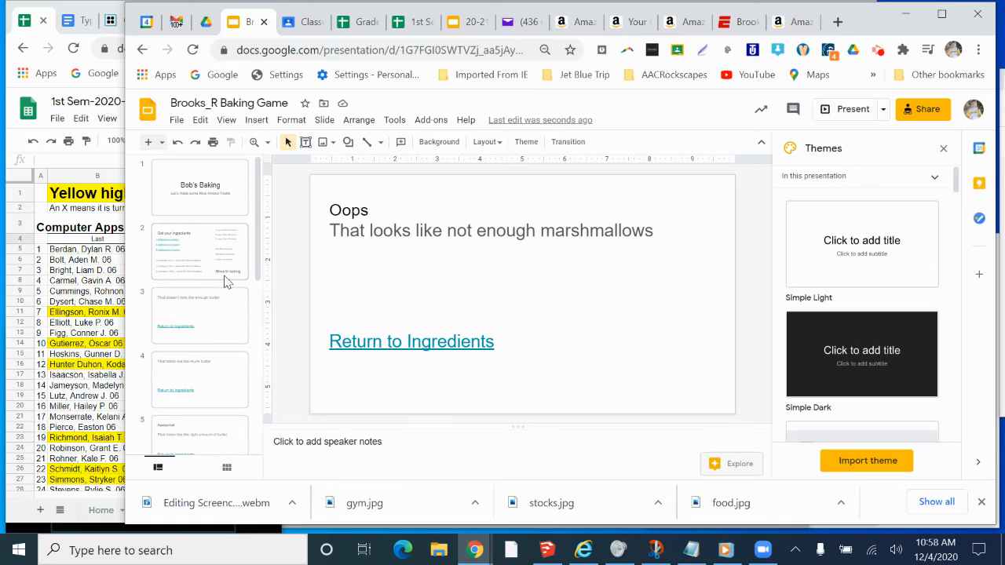
left_click(199, 257)
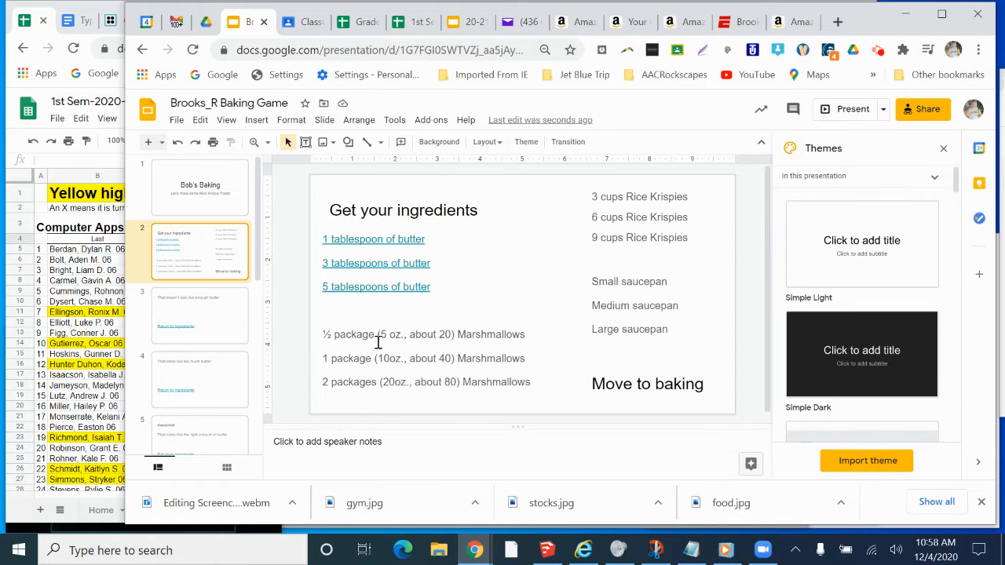
left_click(472, 331)
left_click(371, 336)
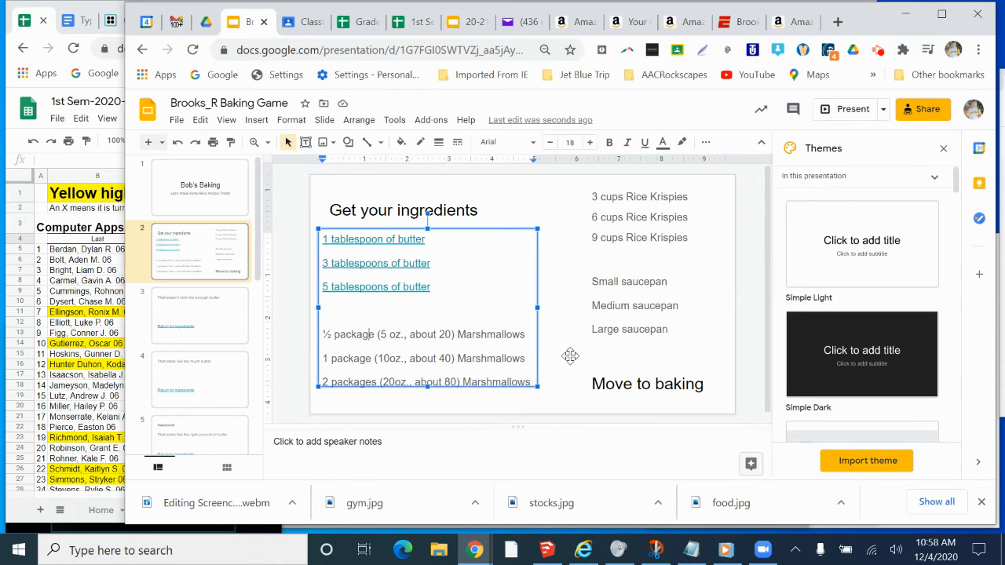
left_click_drag(528, 334, 321, 336)
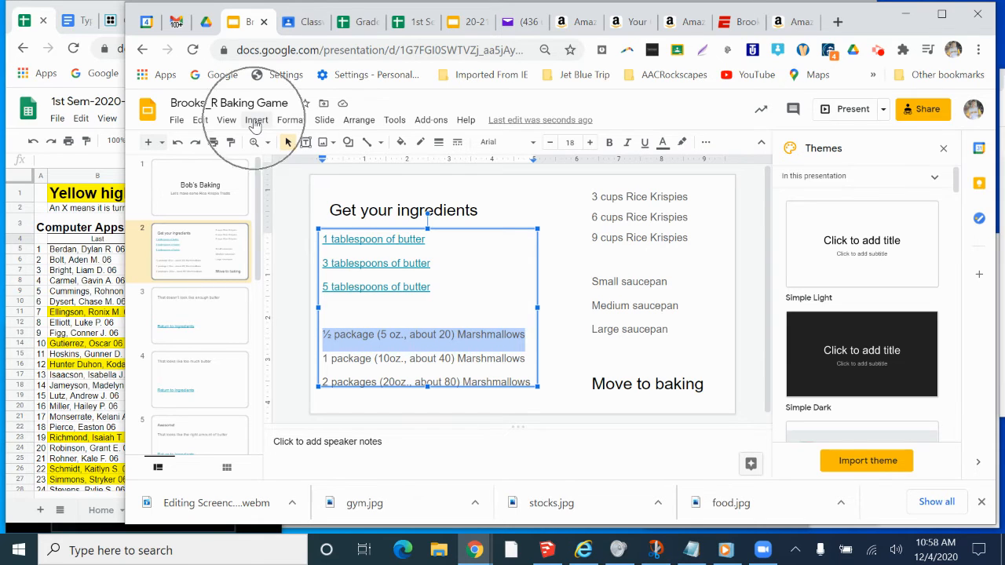
left_click(255, 122)
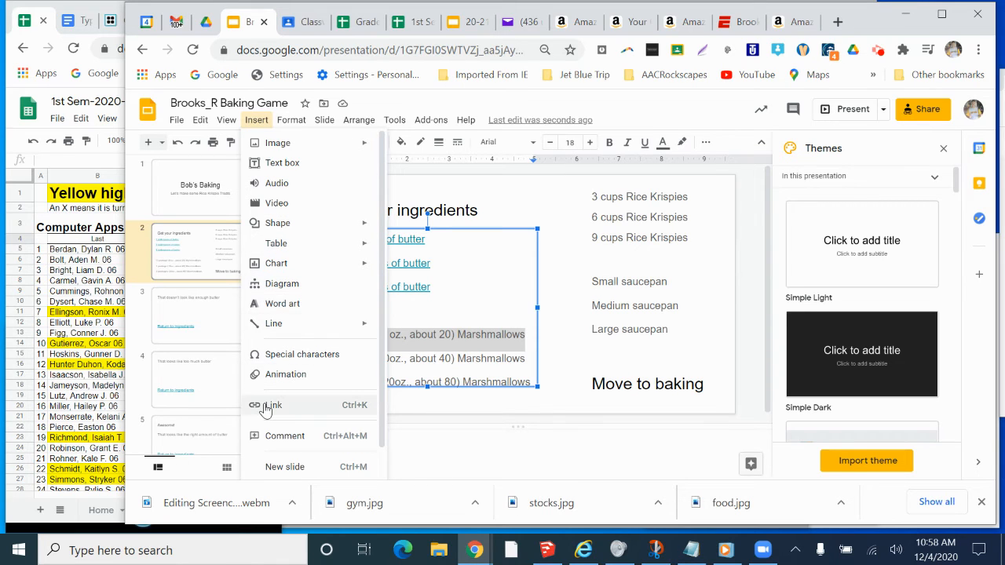
left_click(348, 414)
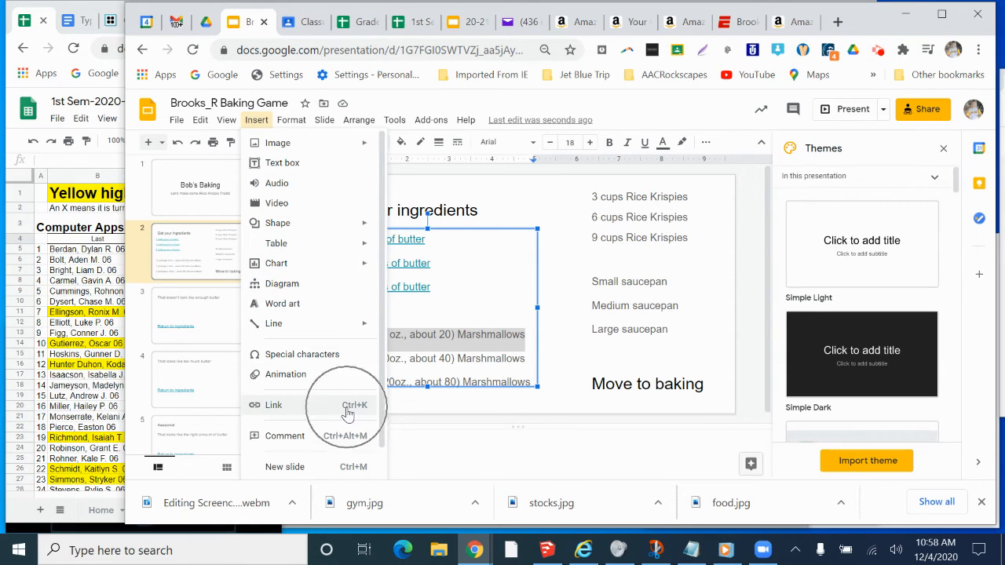
left_click(285, 414)
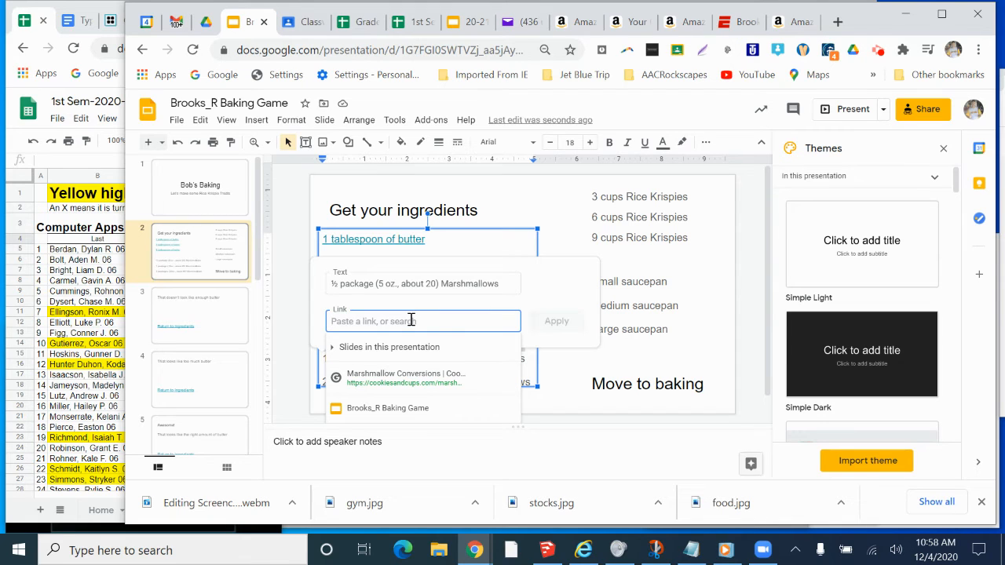
left_click(447, 355)
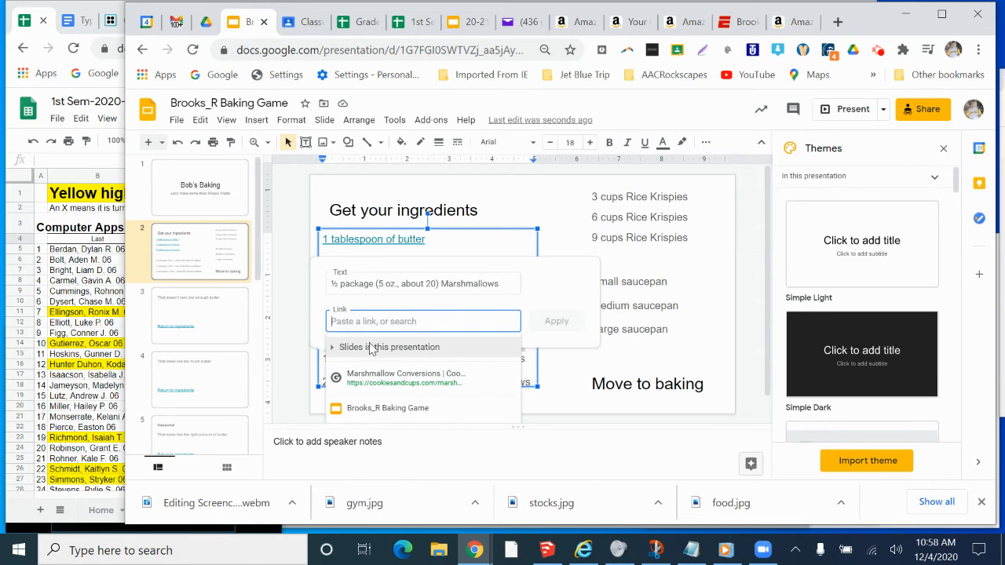
left_click(333, 349)
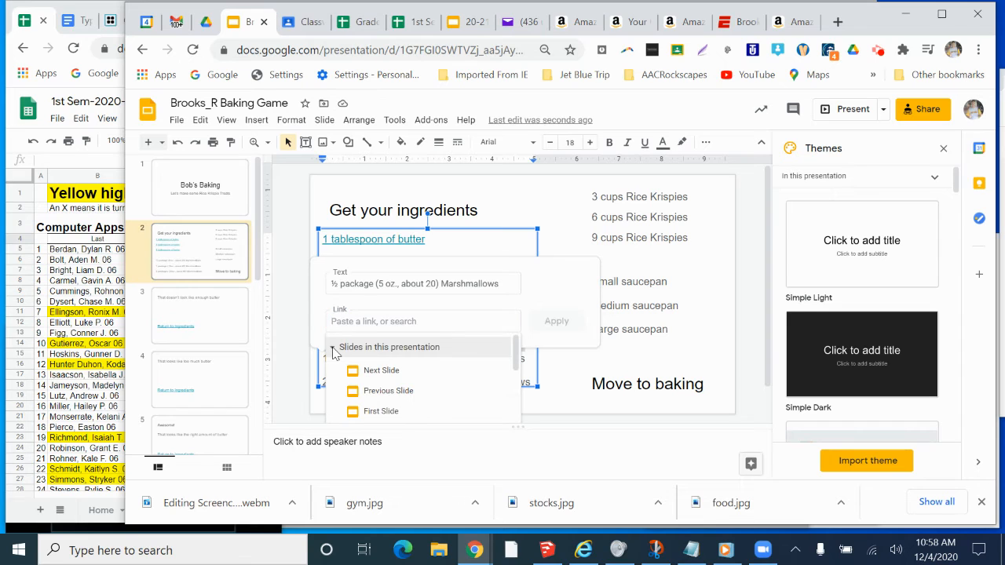
scroll(397, 352, "down", 2)
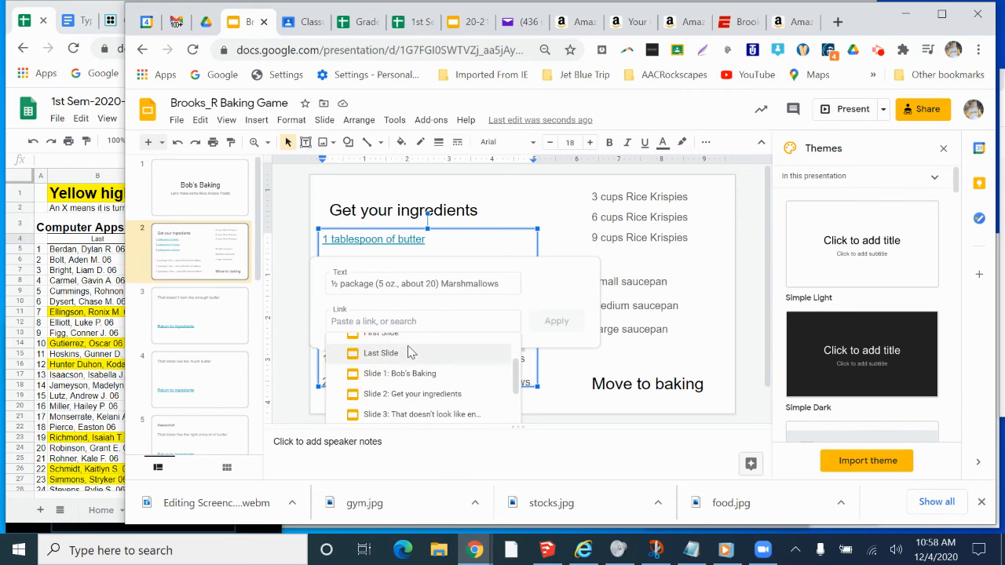
scroll(434, 365, "down", 2)
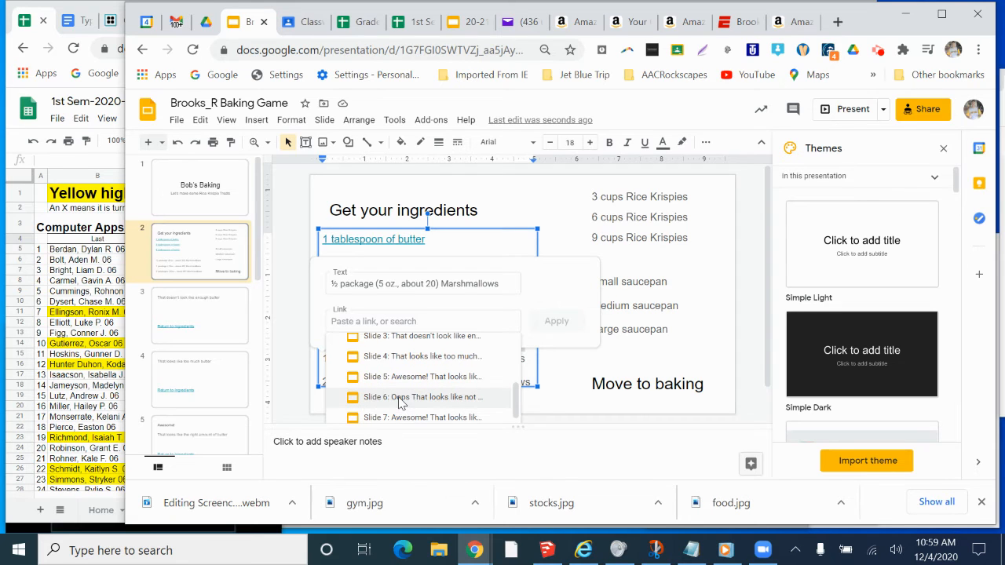
scroll(401, 402, "down", 2)
scroll(402, 402, "up", 2)
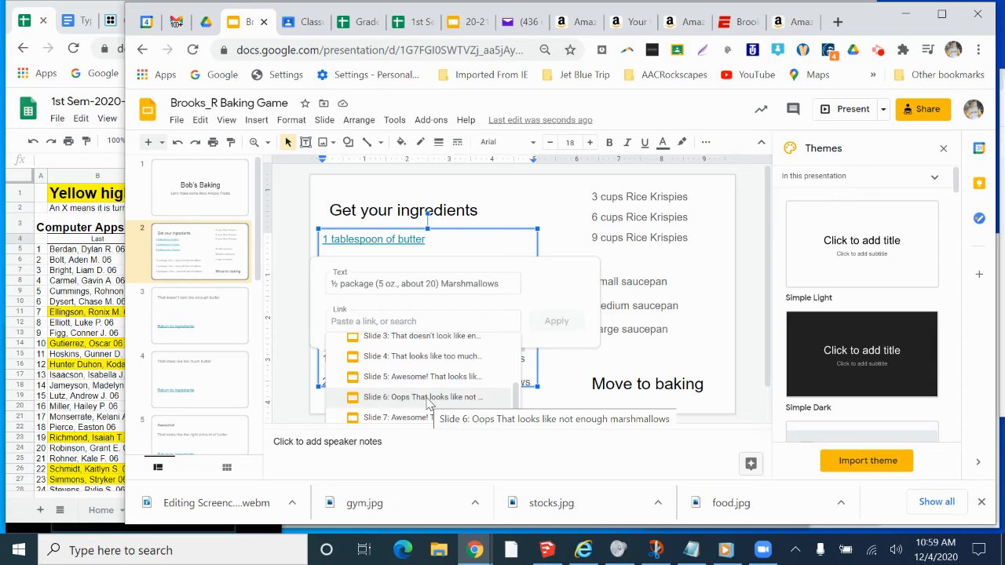
left_click(428, 398)
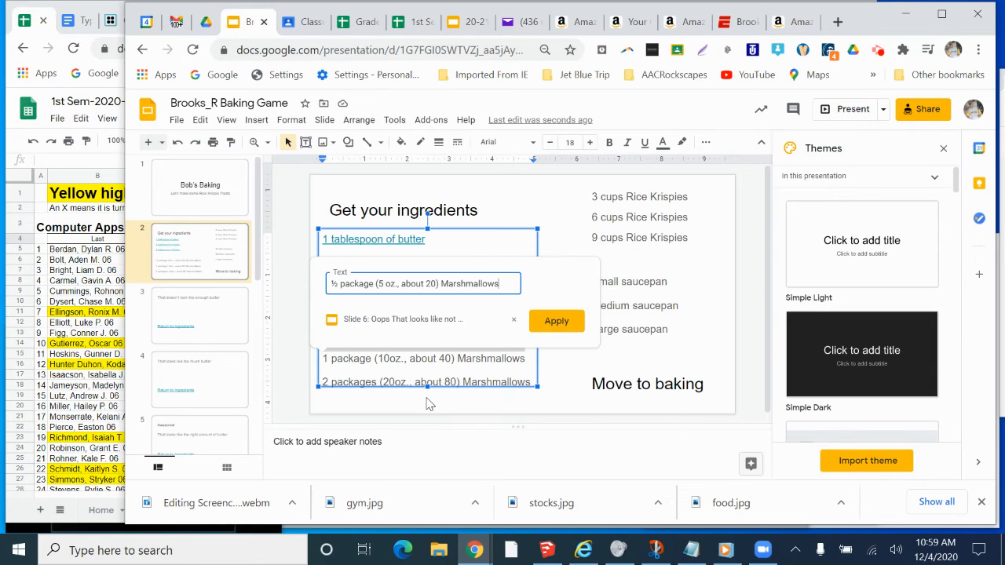
left_click(557, 323)
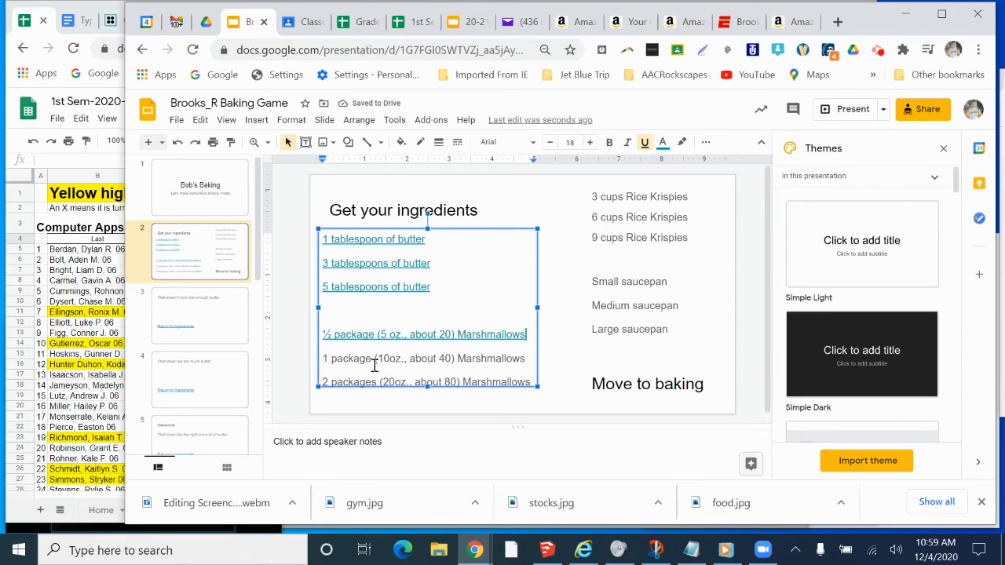
Link the "1 package (10oz., about 40) Marshmallows" line to Slide 7, the "right amount of marshmallows" feedback.
left_click(376, 359)
left_click_drag(322, 361, 532, 359)
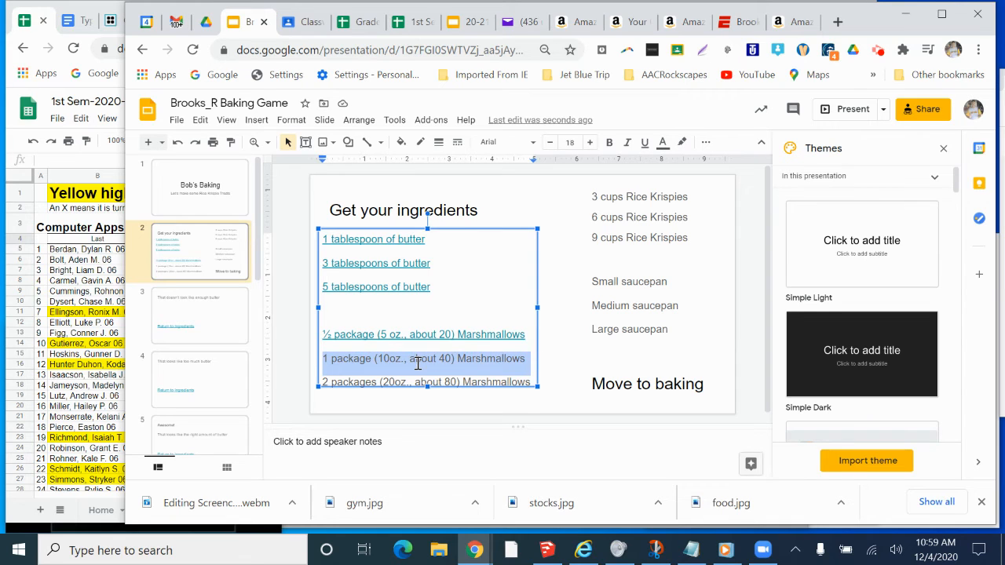
key("ctrl+k")
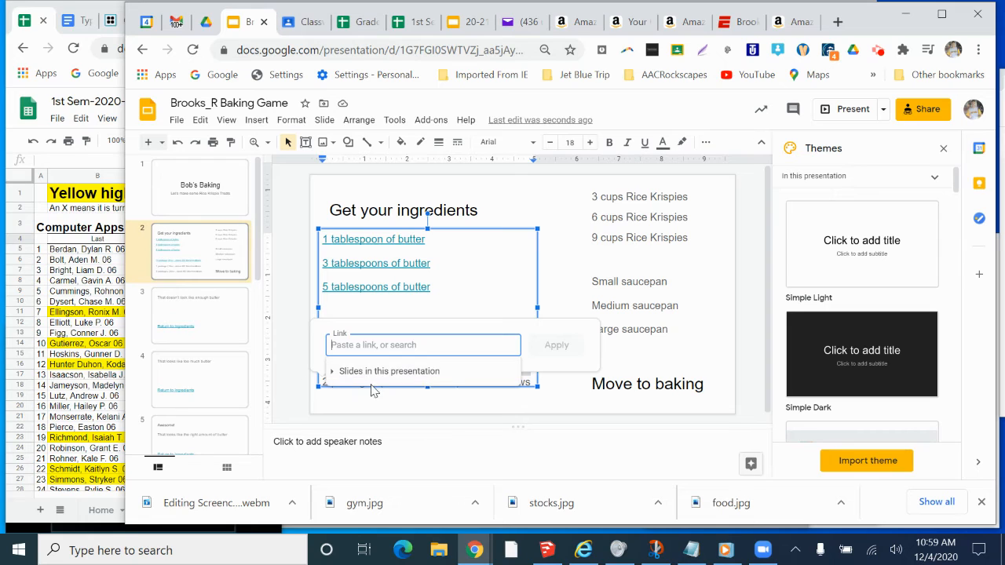
left_click(332, 375)
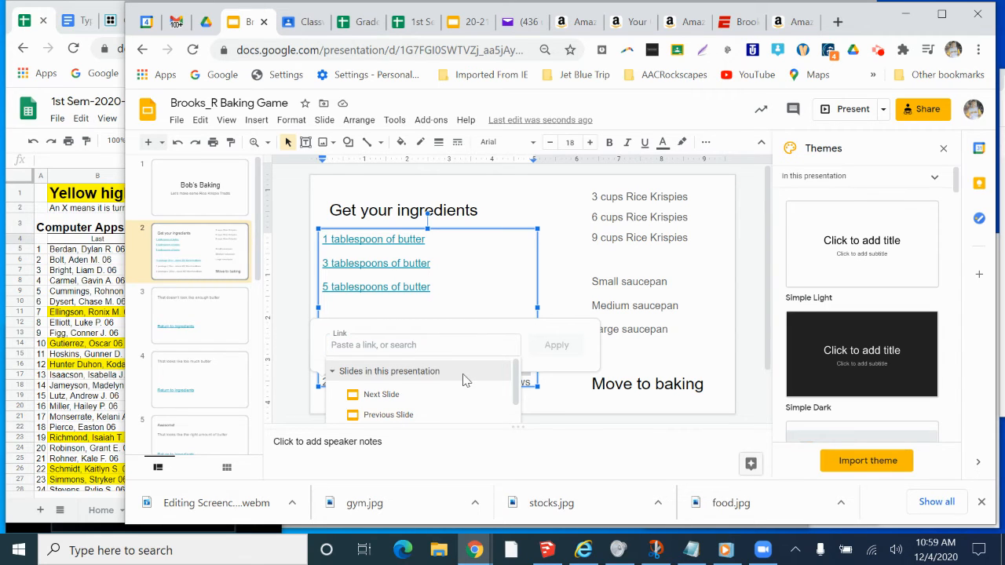
scroll(433, 377, "down", 3)
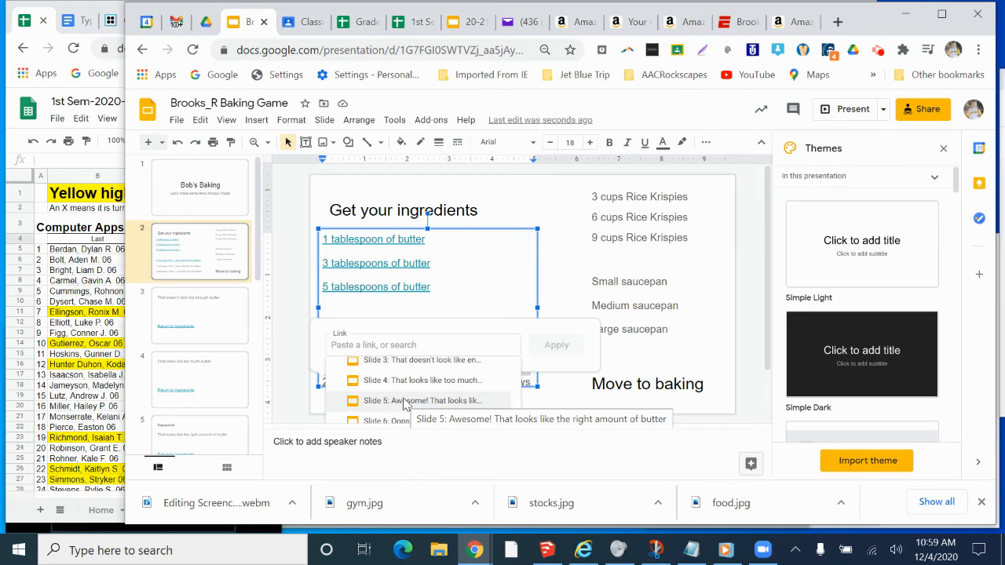
scroll(403, 404, "down", 2)
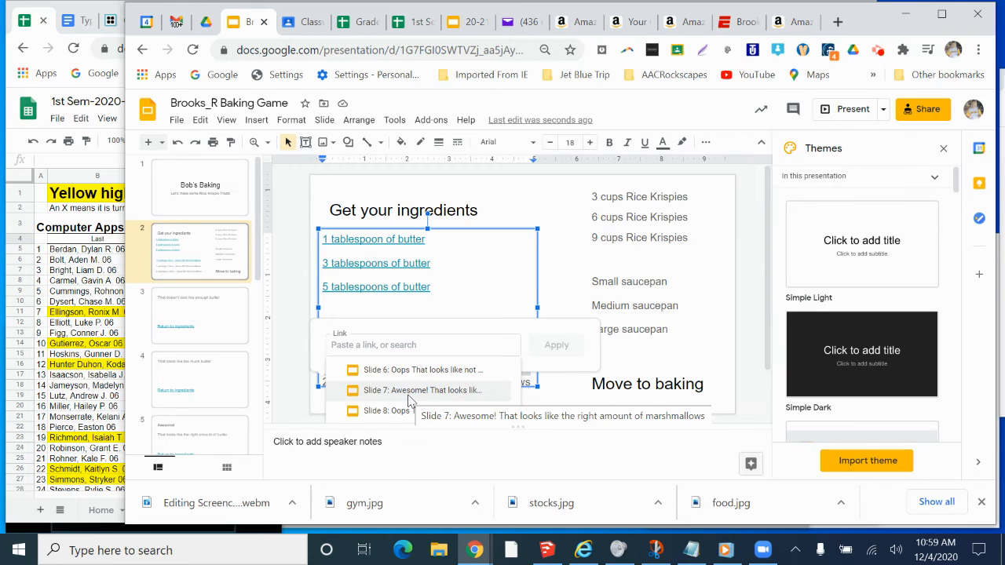
left_click(408, 392)
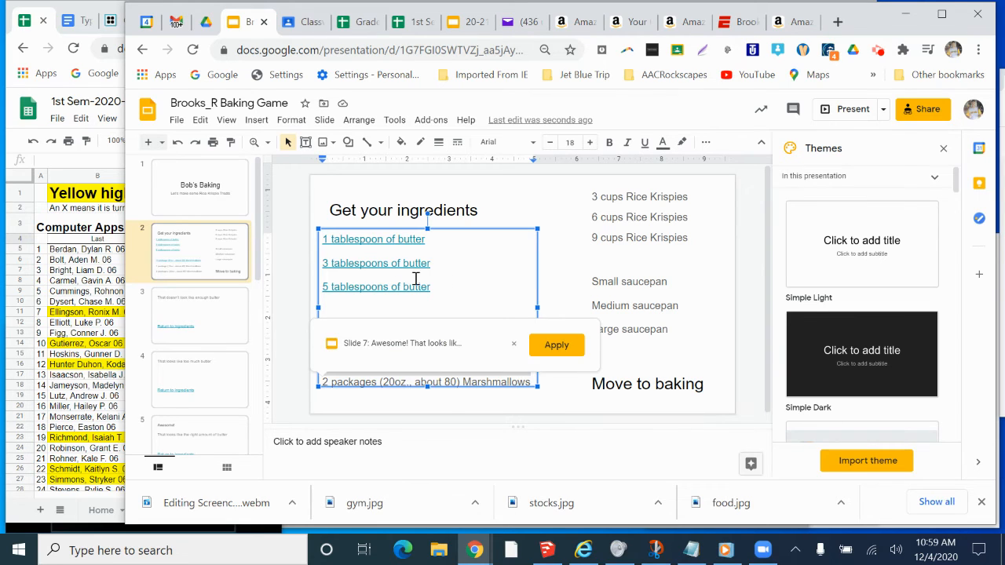
left_click(555, 348)
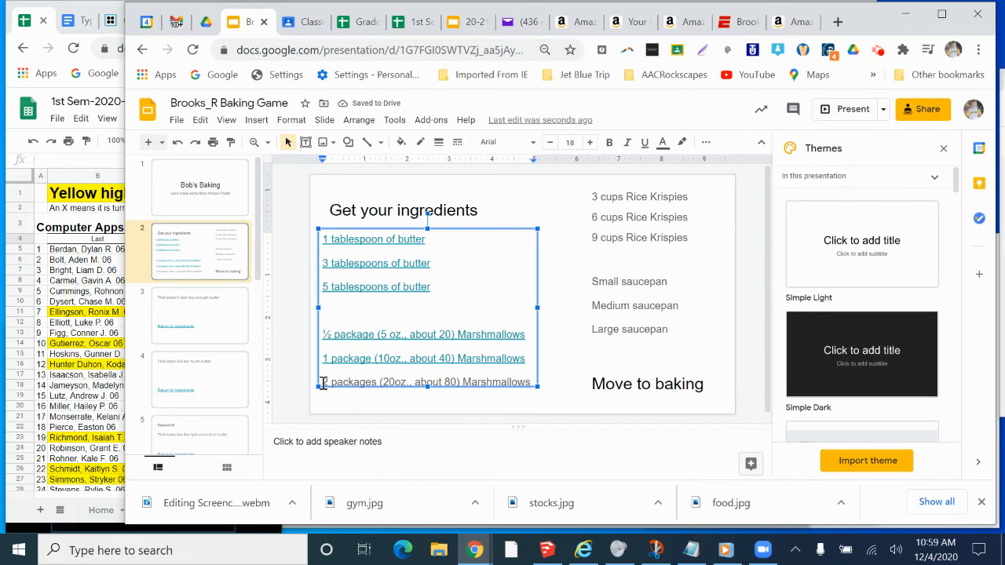
Link the "2 packages (20oz., about 80) Marshmallows" line to Slide 8, the "too many marshmallows" feedback.
left_click_drag(318, 383, 540, 382)
key("ctrl+k")
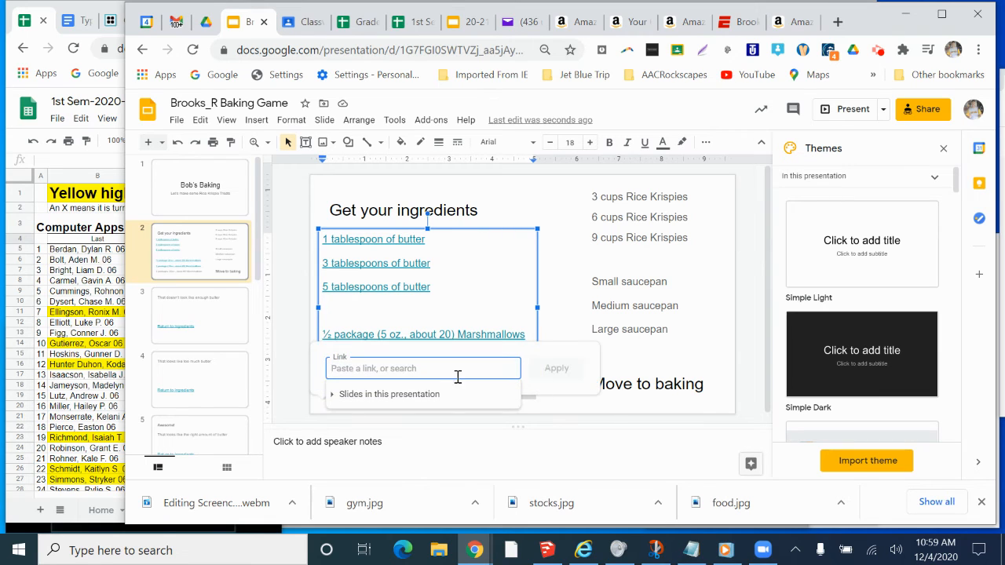
left_click(333, 395)
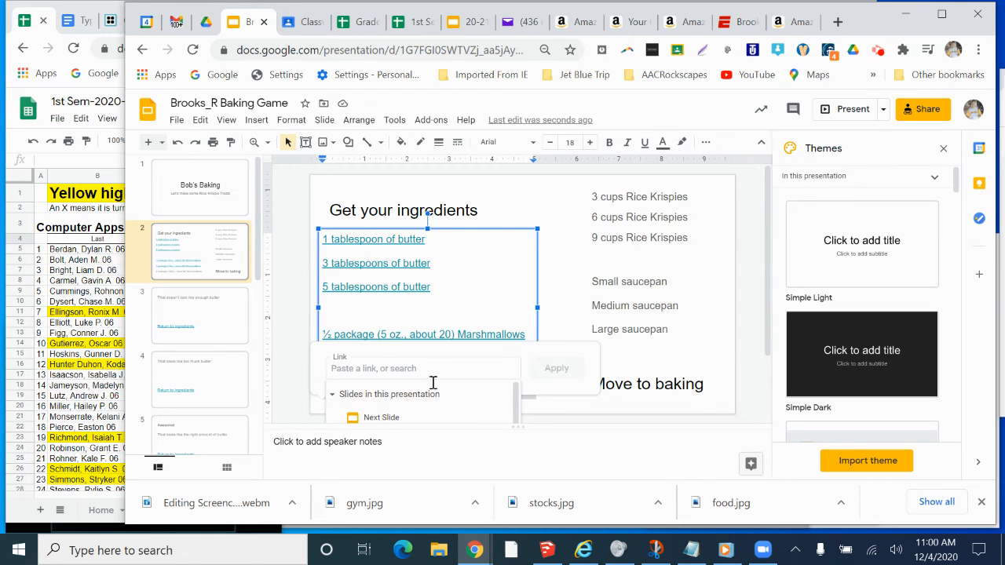
scroll(646, 267, "down", 1)
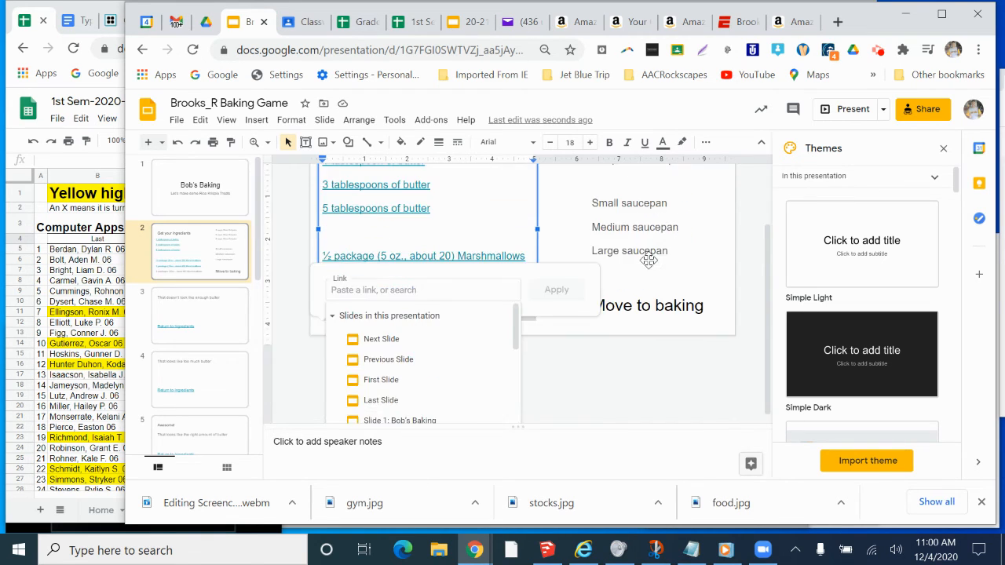
scroll(431, 346, "down", 1)
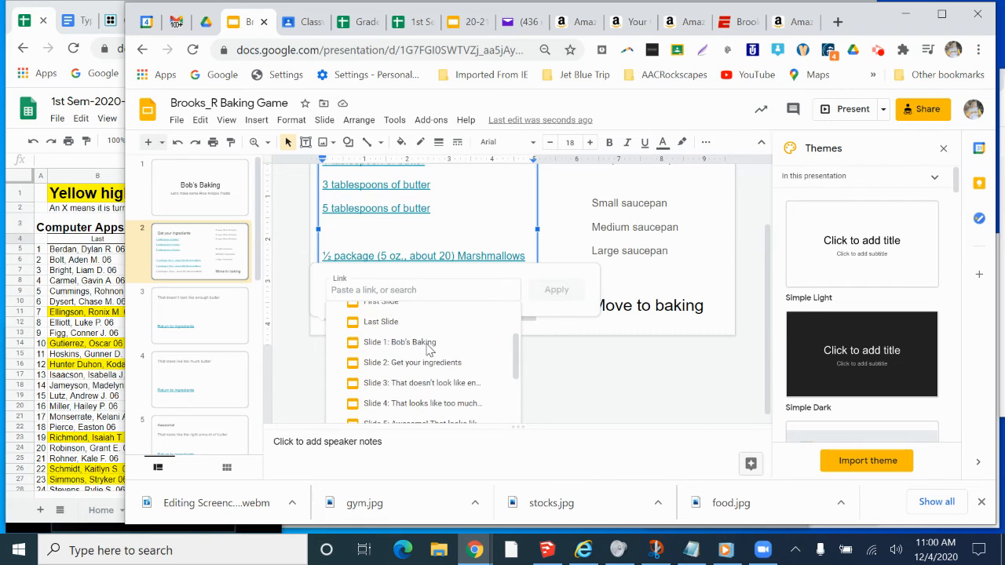
scroll(430, 351, "down", 1)
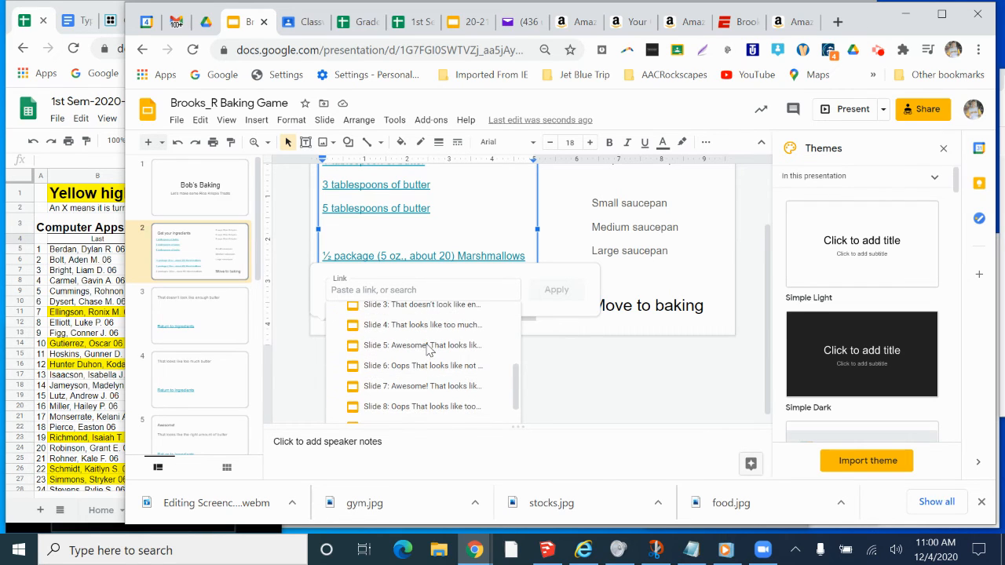
left_click(393, 407)
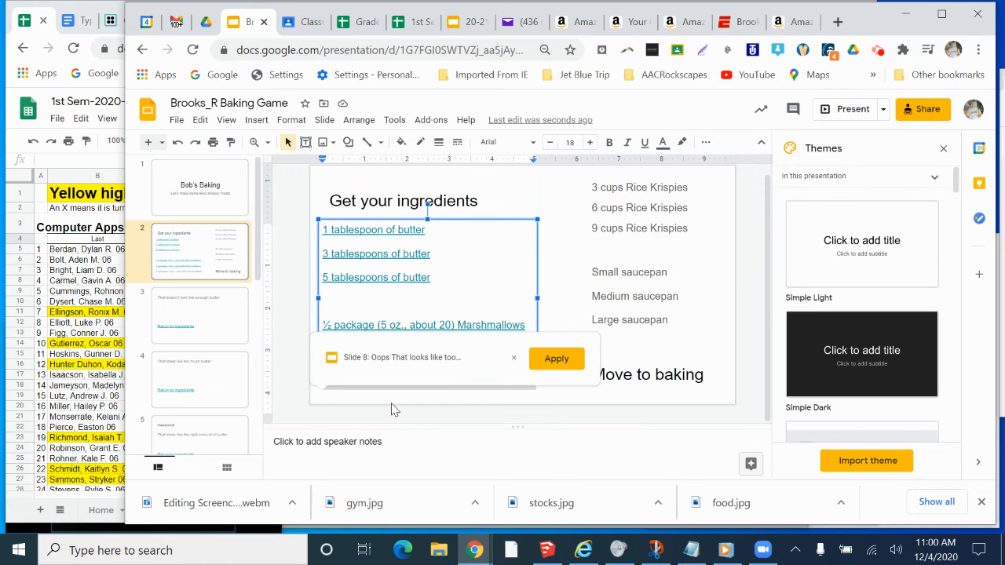
left_click(557, 358)
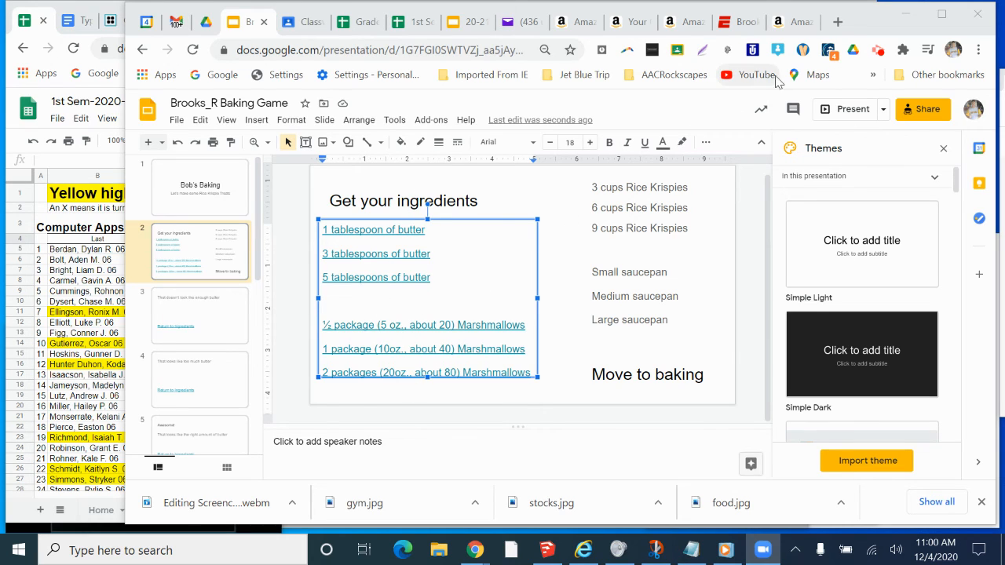
Start the slideshow from the ingredients slide.
left_click(848, 110)
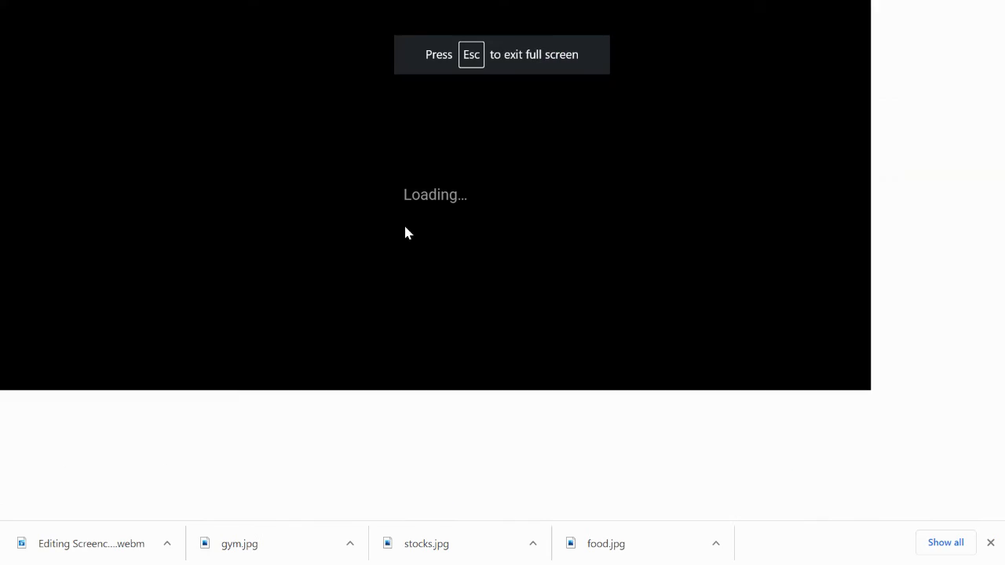